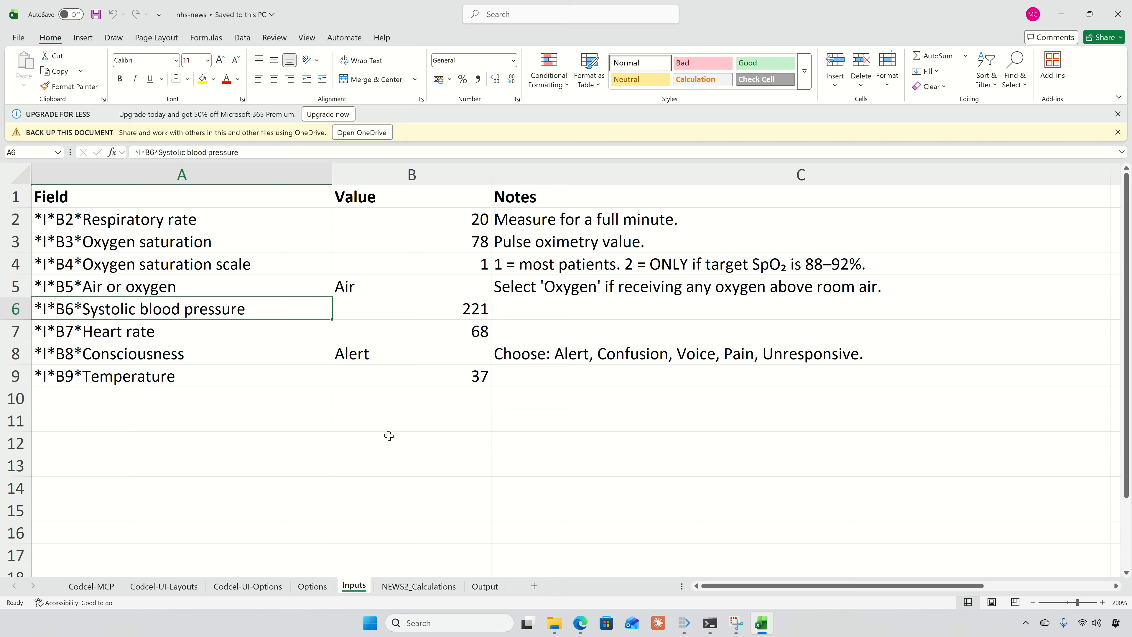
# Examine the heart rate, temperature, total score, red score, risk band and suggested response formulas on the NEWS2_Calculations sheet
pyautogui.click(429, 588)
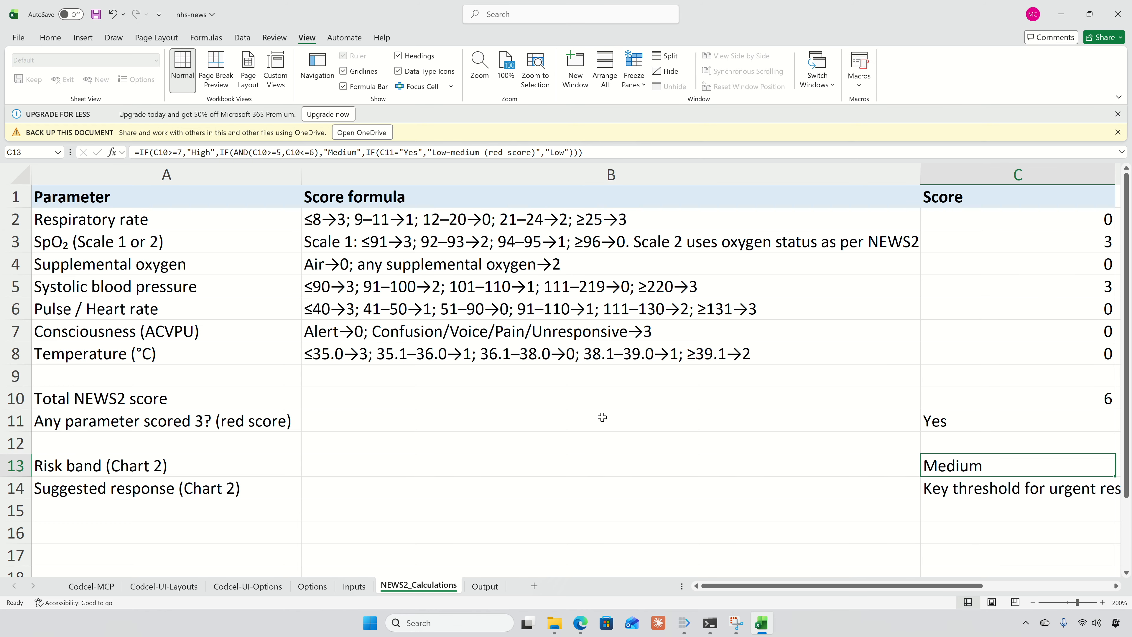
pyautogui.click(1021, 311)
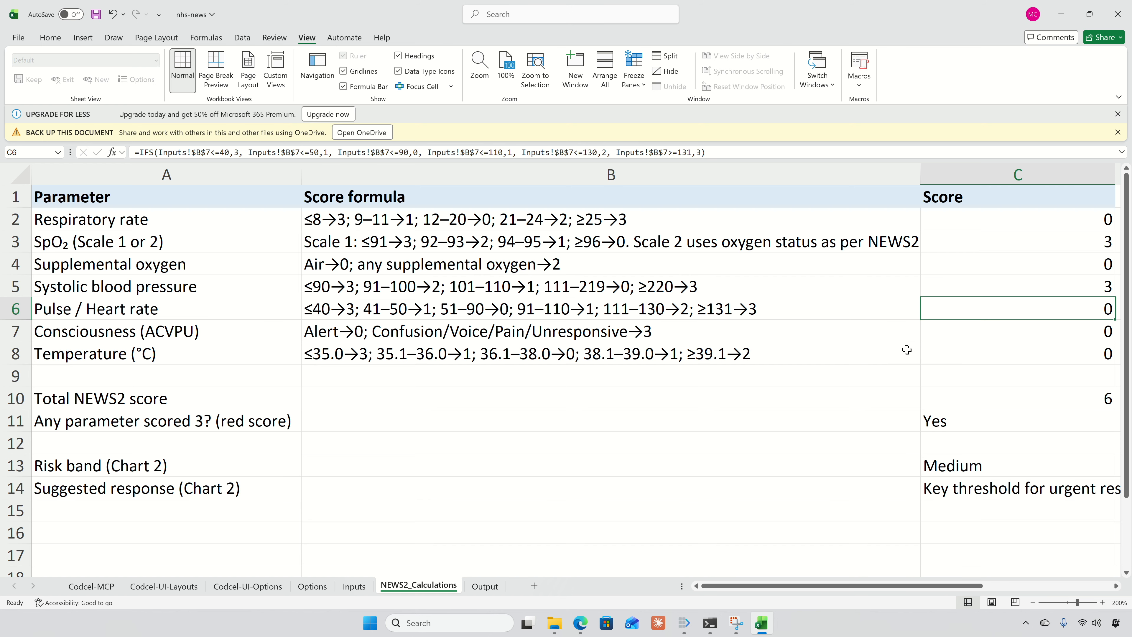
pyautogui.click(923, 356)
pyautogui.click(999, 399)
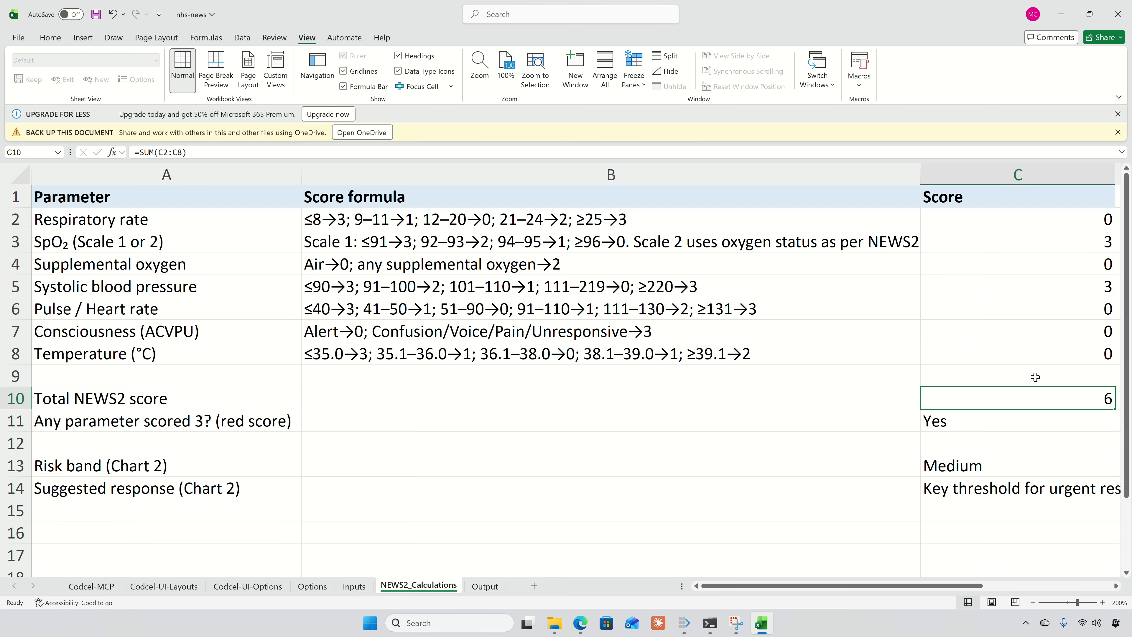
pyautogui.click(990, 426)
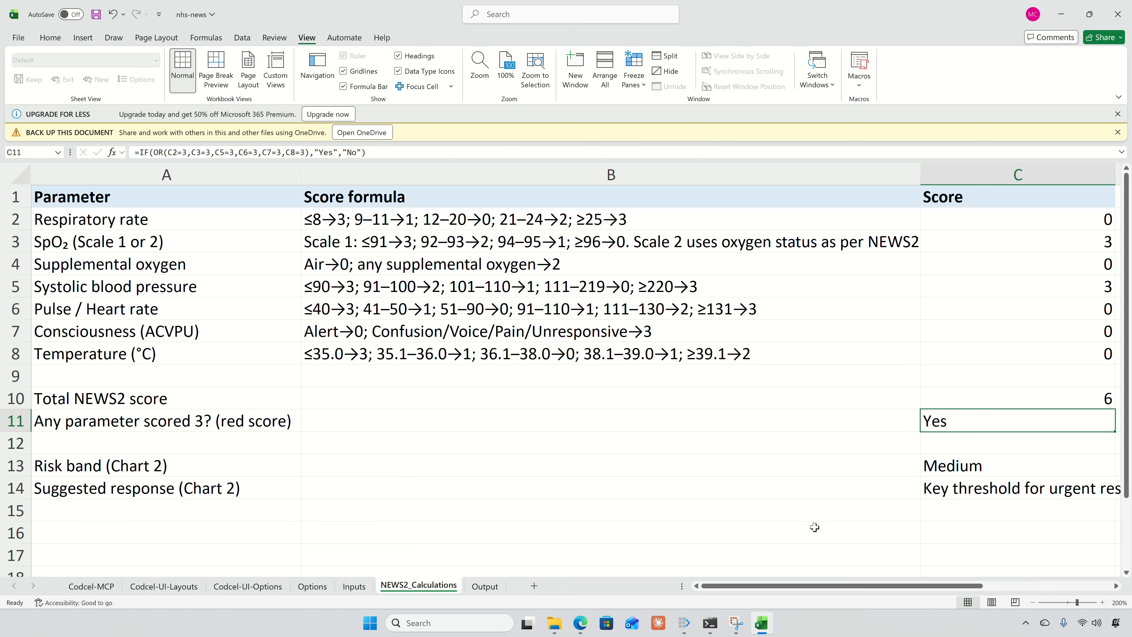
pyautogui.click(1011, 471)
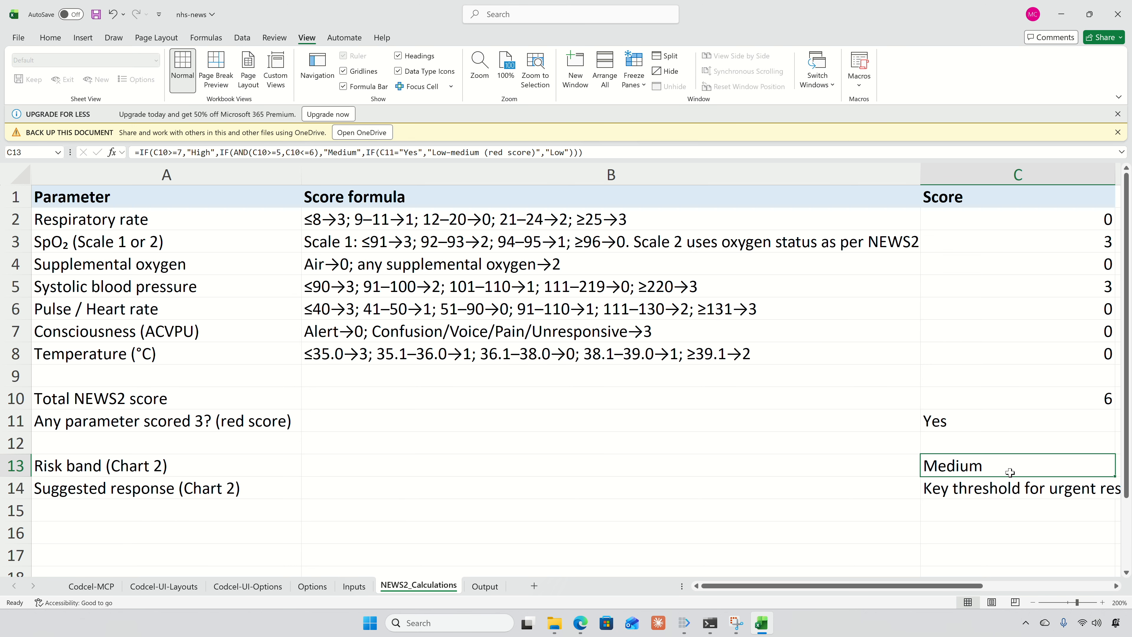
pyautogui.click(962, 489)
pyautogui.moveTo(869, 588); pyautogui.dragTo(907, 591)
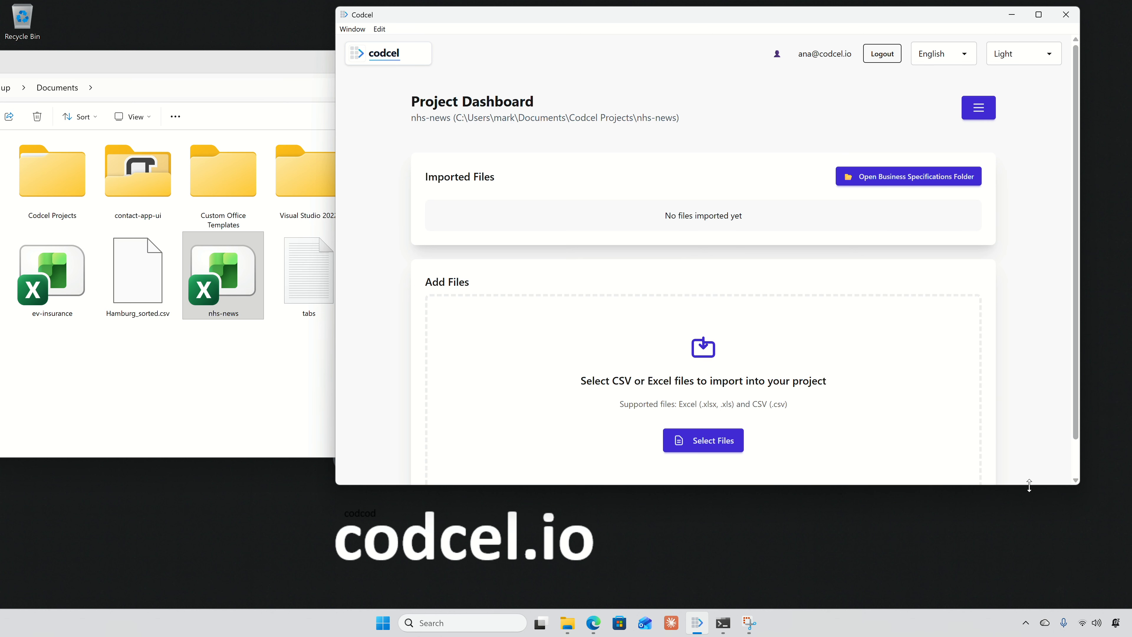
# Import the nhs-news Excel workbook from the Documents folder into the Codcel project, then minimise the file window and maximise Codcel
pyautogui.moveTo(1030, 484); pyautogui.dragTo(1028, 591)
pyautogui.moveTo(223, 274); pyautogui.dragTo(580, 369)
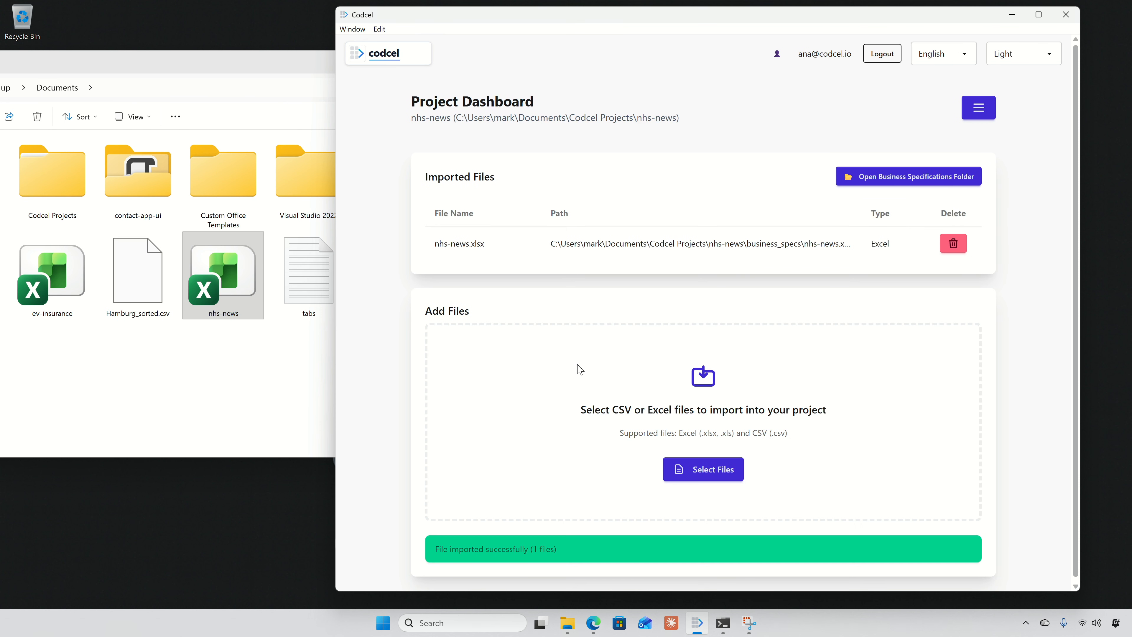
pyautogui.click(180, 62)
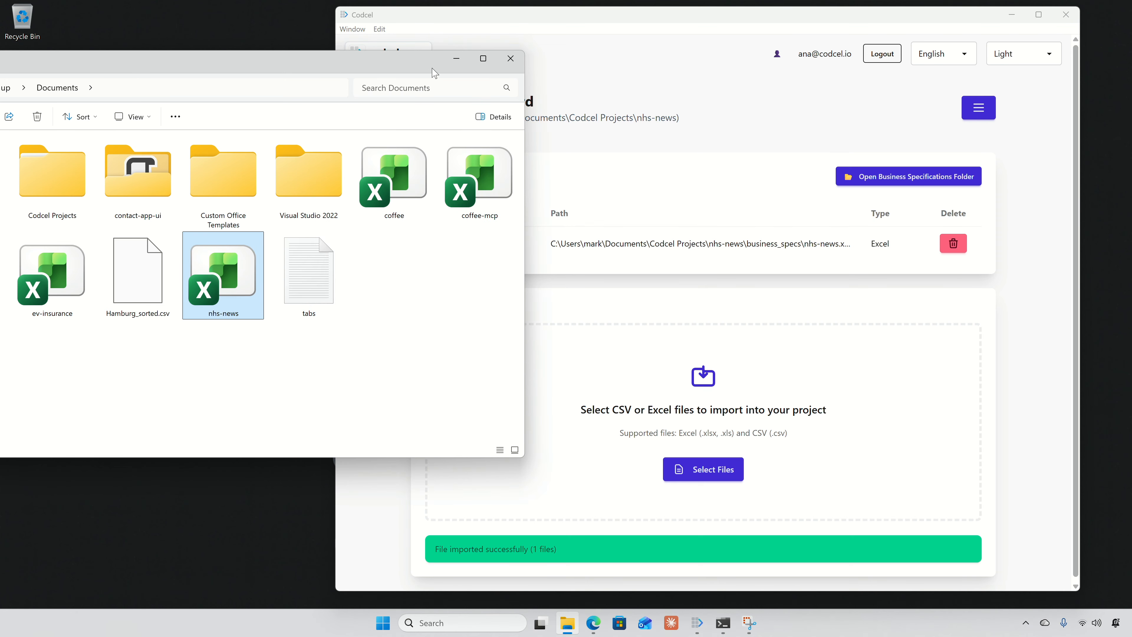
pyautogui.click(453, 58)
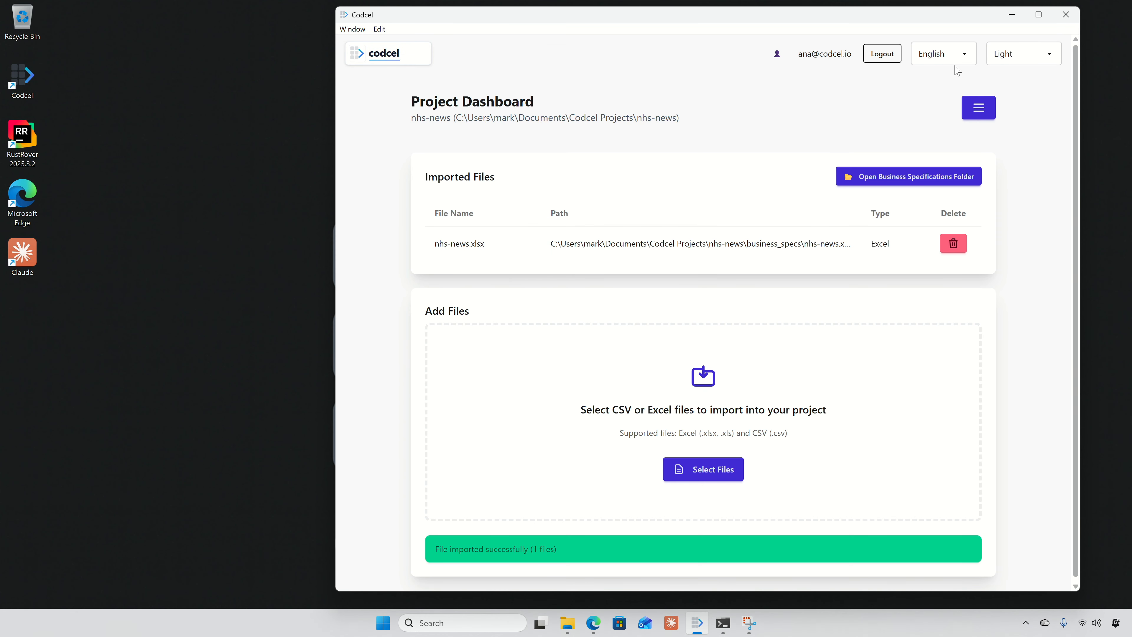
pyautogui.click(1038, 15)
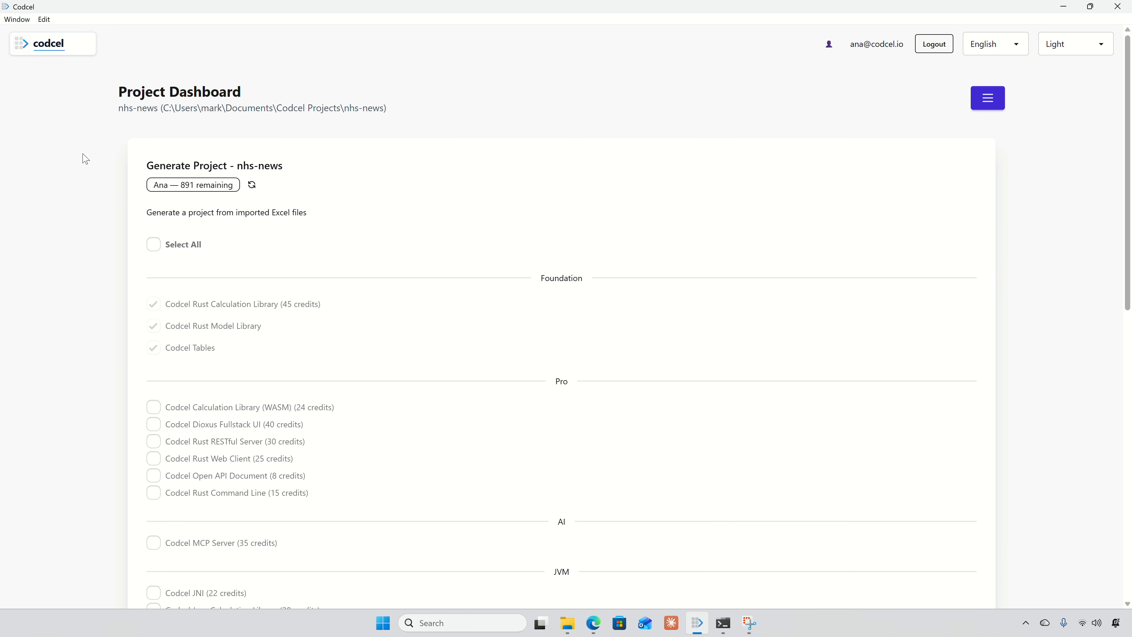
# Generate the nhs-news project with the Codcel Dioxus Fullstack UI option and review the generation page
pyautogui.scroll(-1, 302, 197)
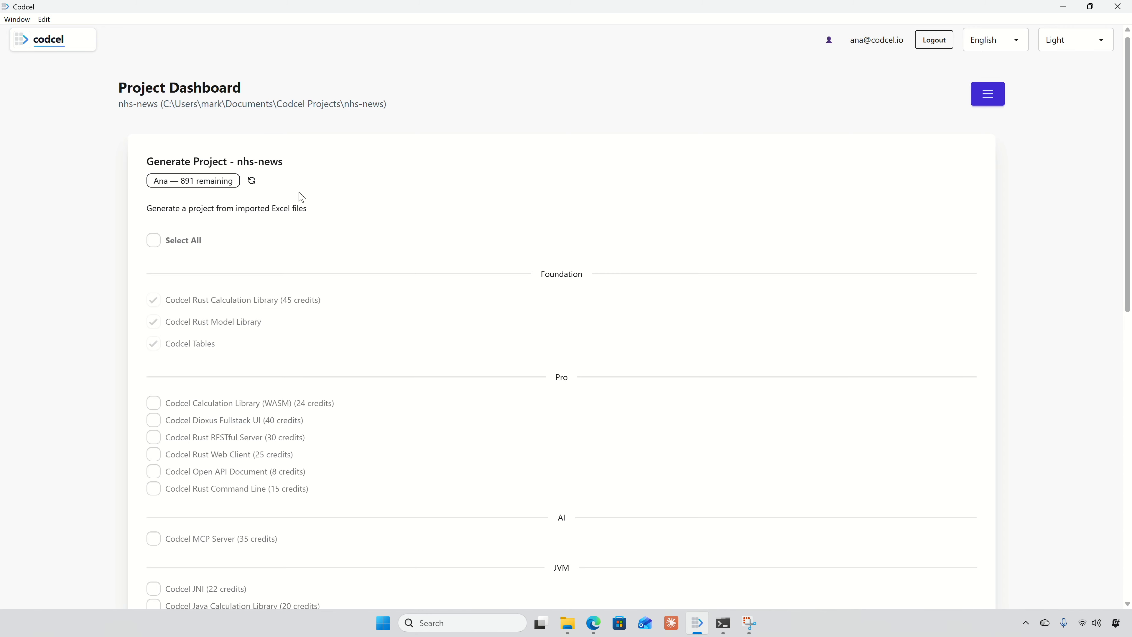
pyautogui.scroll(-2, 301, 197)
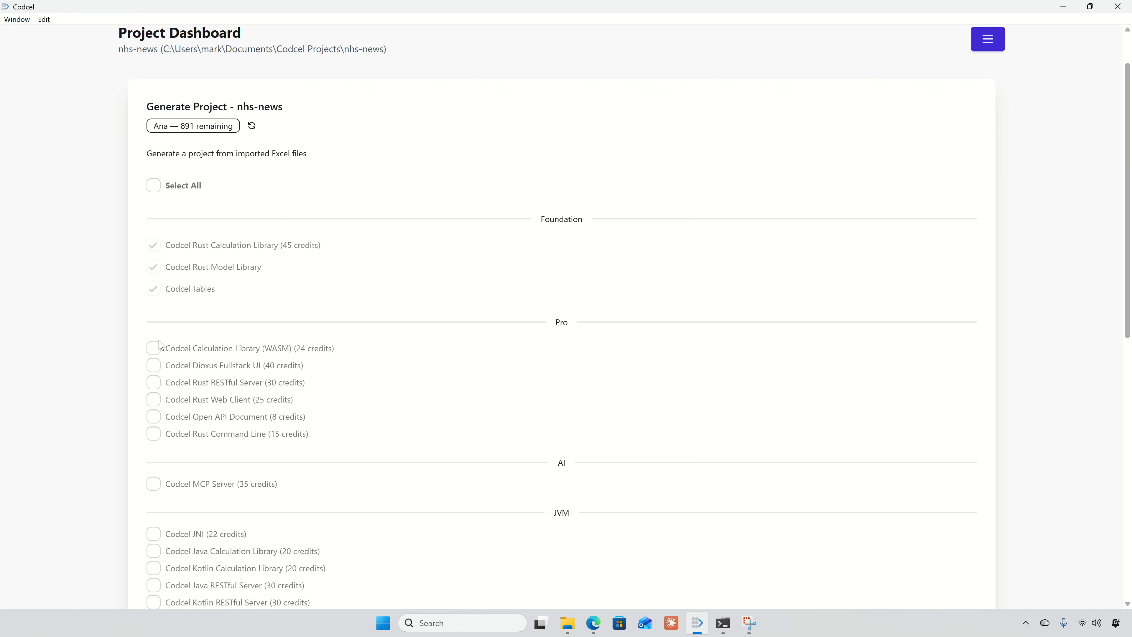
pyautogui.click(154, 373)
pyautogui.scroll(-10, 432, 382)
pyautogui.click(210, 552)
pyautogui.scroll(-1, 429, 526)
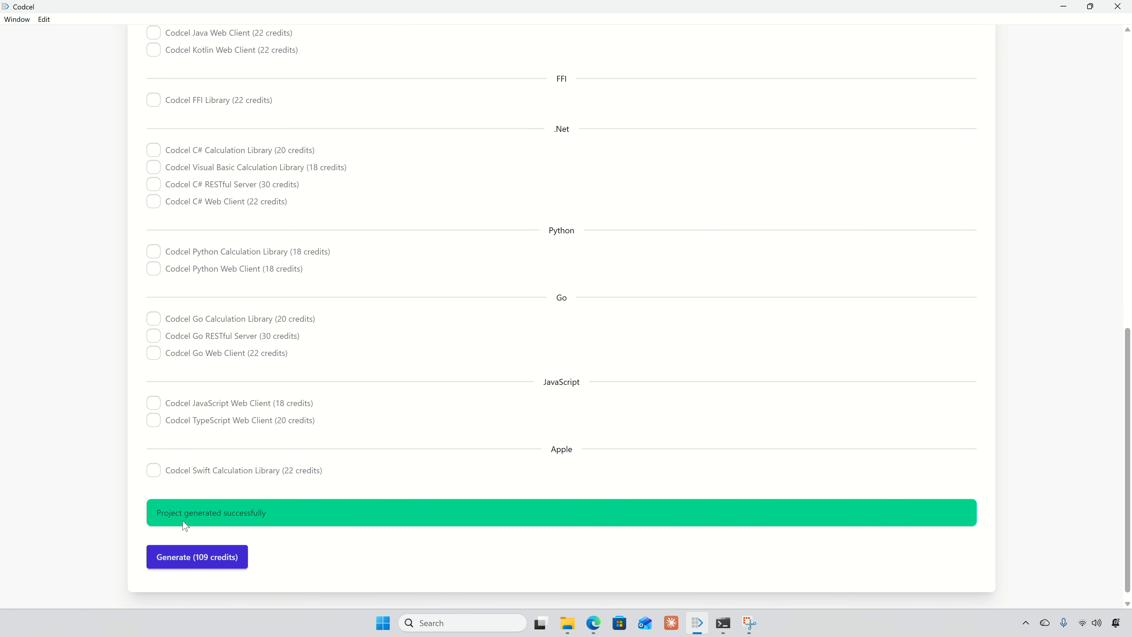
pyautogui.scroll(18, 423, 551)
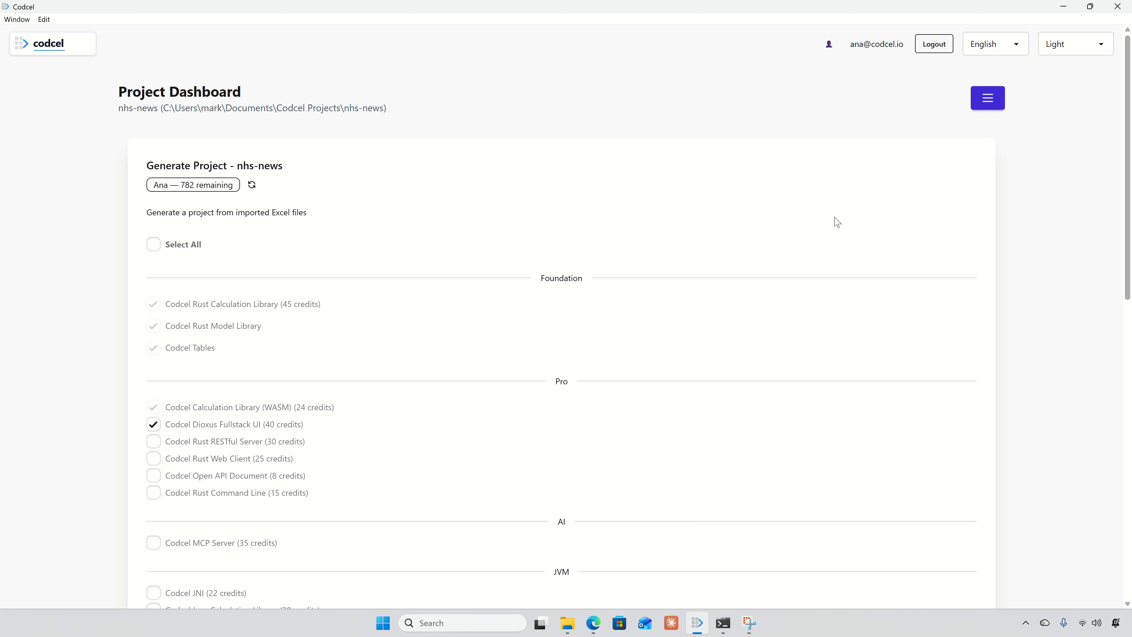
pyautogui.scroll(-15, 944, 161)
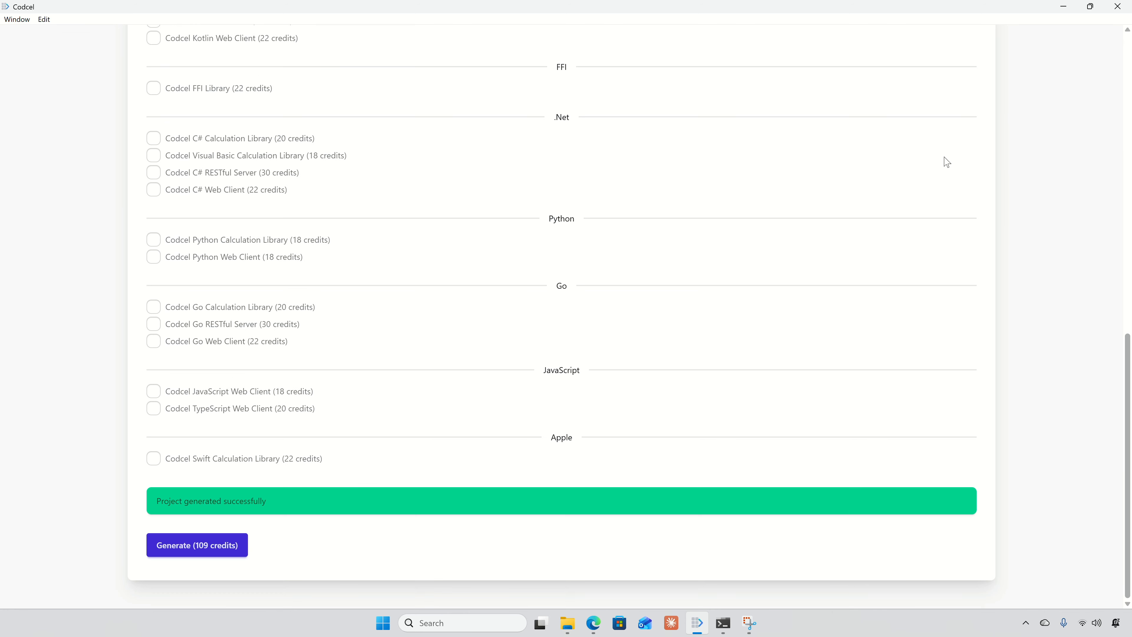
pyautogui.scroll(15, 944, 161)
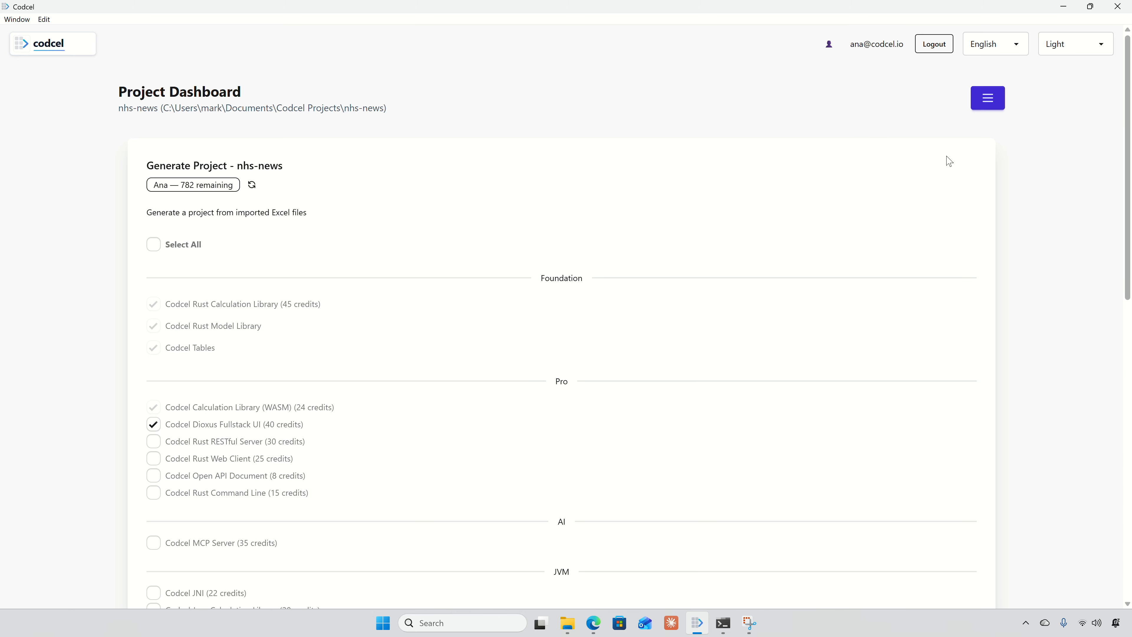
# Open the source code of the Codcel Fullstack UI and examine the form routes in src/route.rs
pyautogui.click(989, 107)
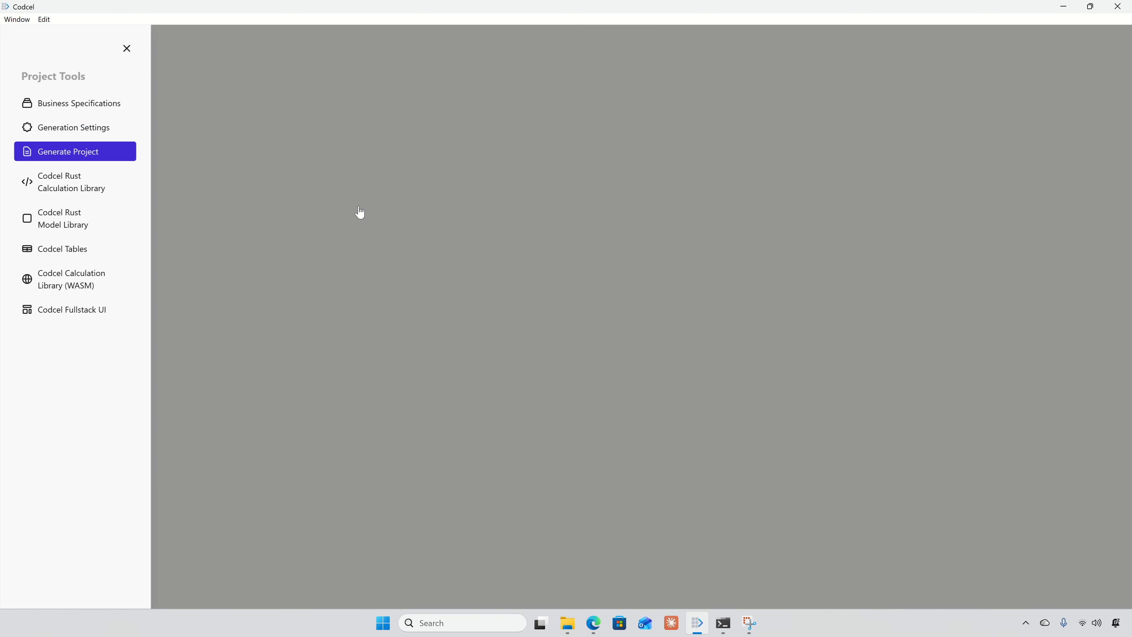
pyautogui.click(68, 311)
pyautogui.click(218, 225)
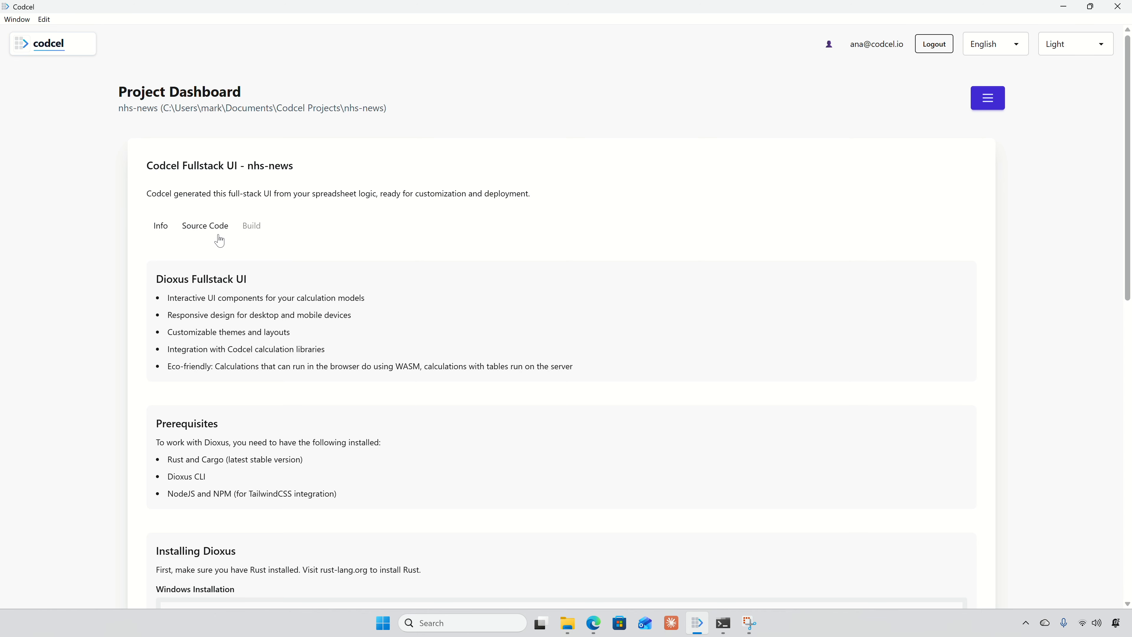
pyautogui.click(192, 369)
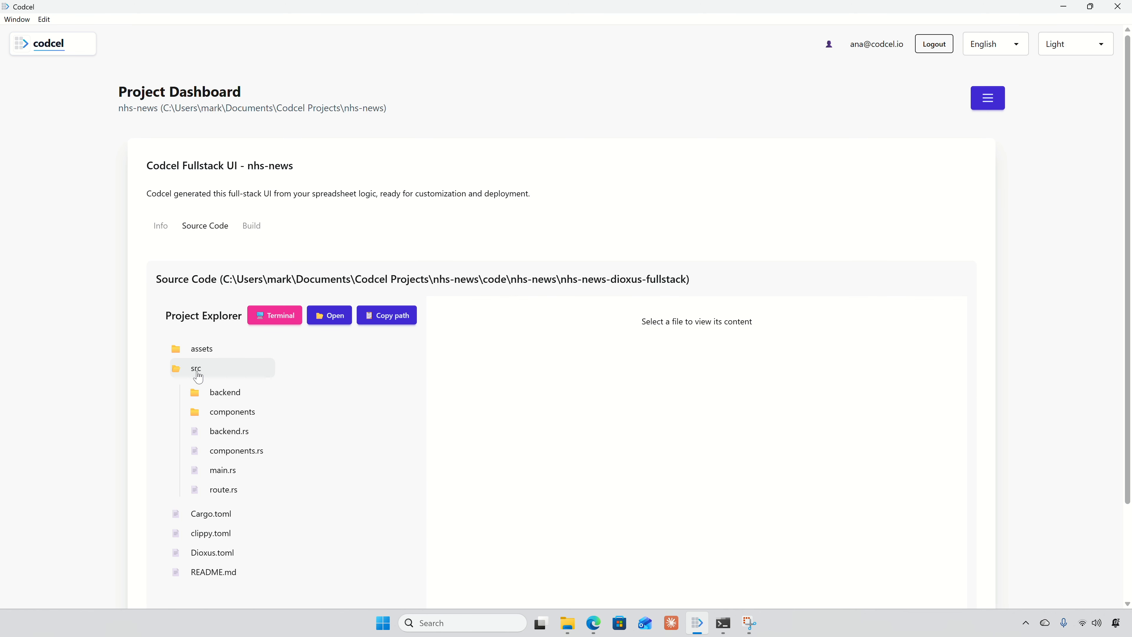
pyautogui.click(249, 494)
pyautogui.scroll(-5, 722, 500)
pyautogui.scroll(-5, 722, 501)
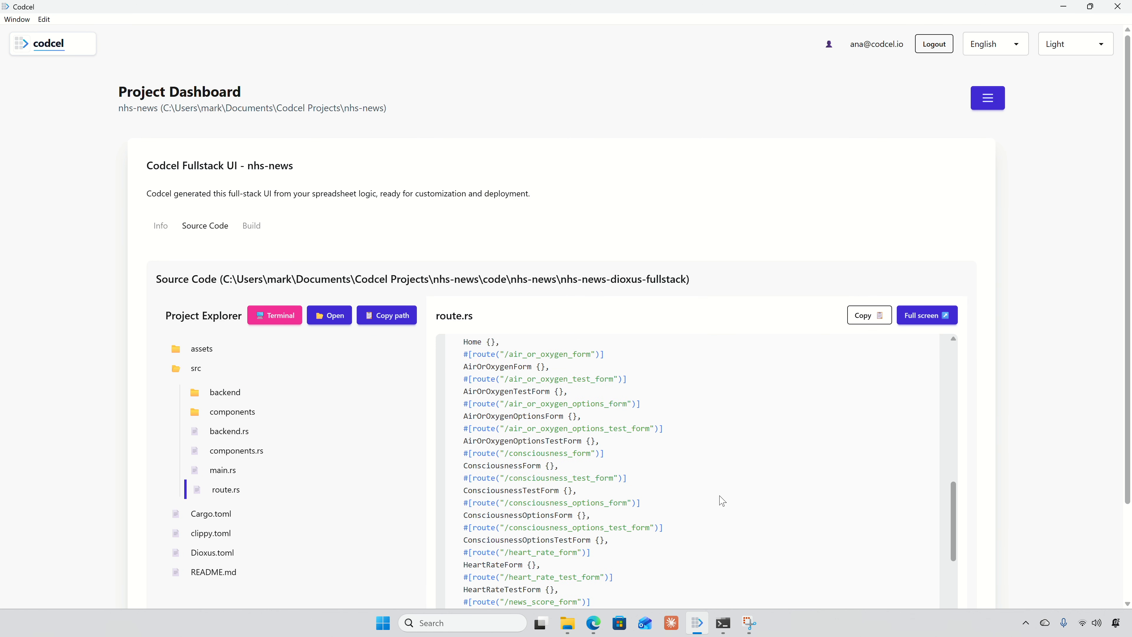
pyautogui.scroll(-4, 722, 500)
pyautogui.scroll(-5, 722, 500)
pyautogui.scroll(-1, 722, 501)
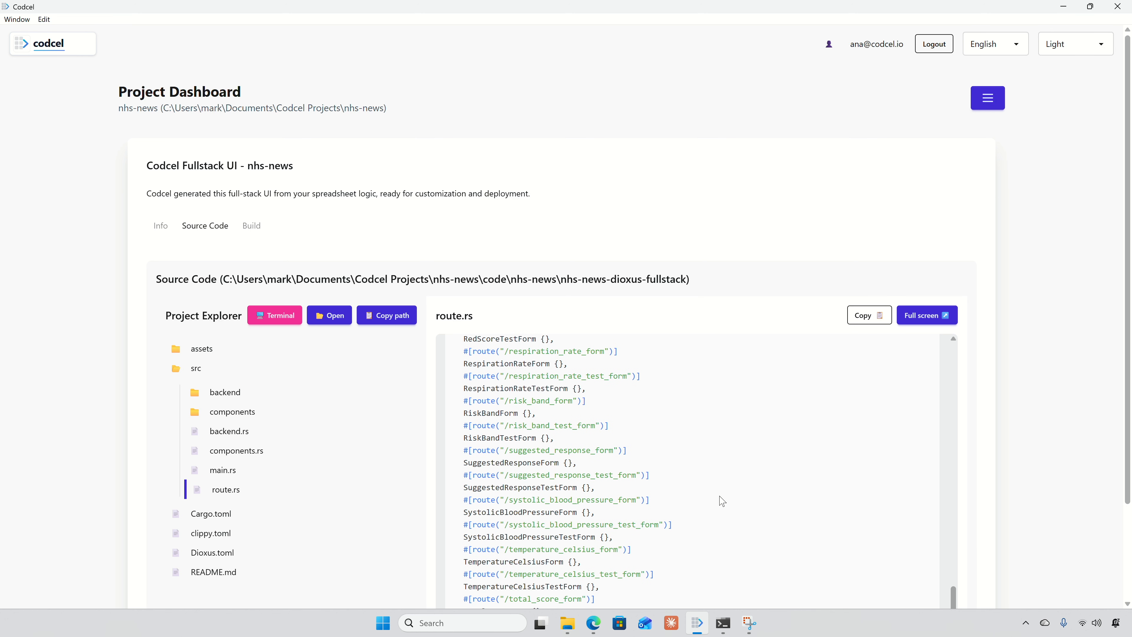
# Examine the contents of components.rs and backend.rs in the src folder
pyautogui.click(238, 450)
pyautogui.scroll(-15, 629, 475)
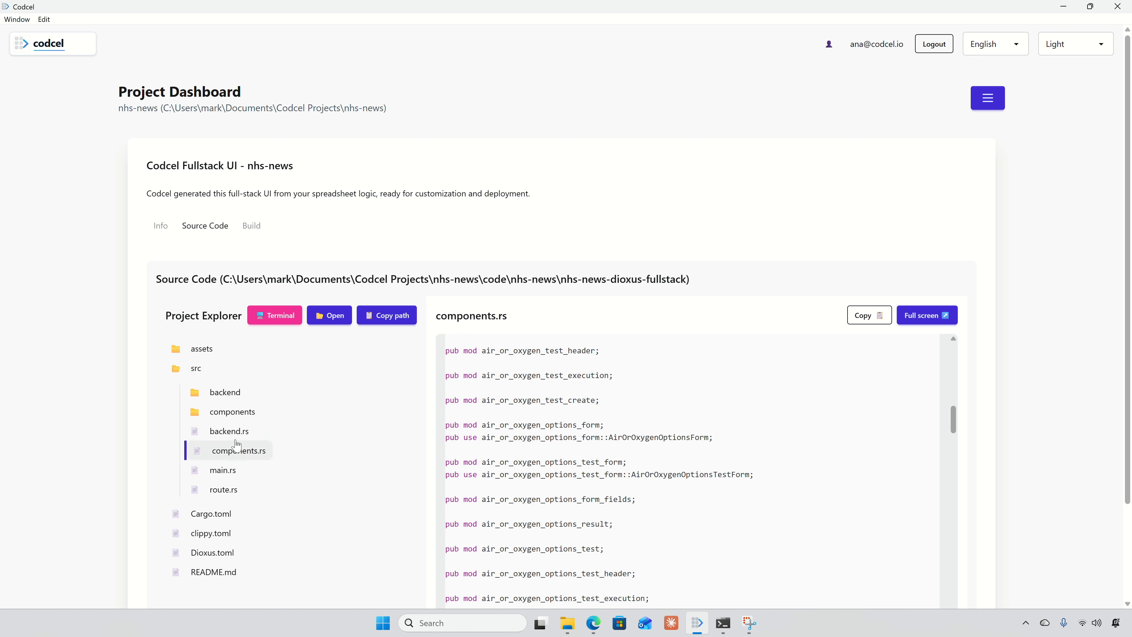
pyautogui.click(220, 430)
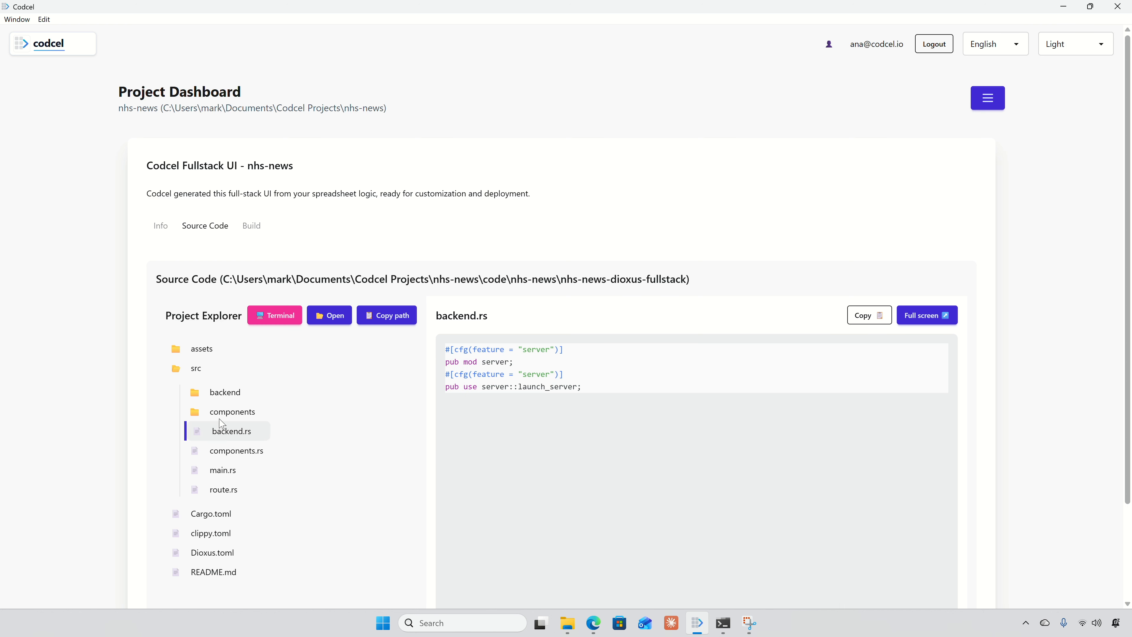
# Browse the generated files in the components folder and examine the code of heart_rate_result.rs
pyautogui.click(236, 411)
pyautogui.scroll(-3, 348, 430)
pyautogui.scroll(-3, 350, 431)
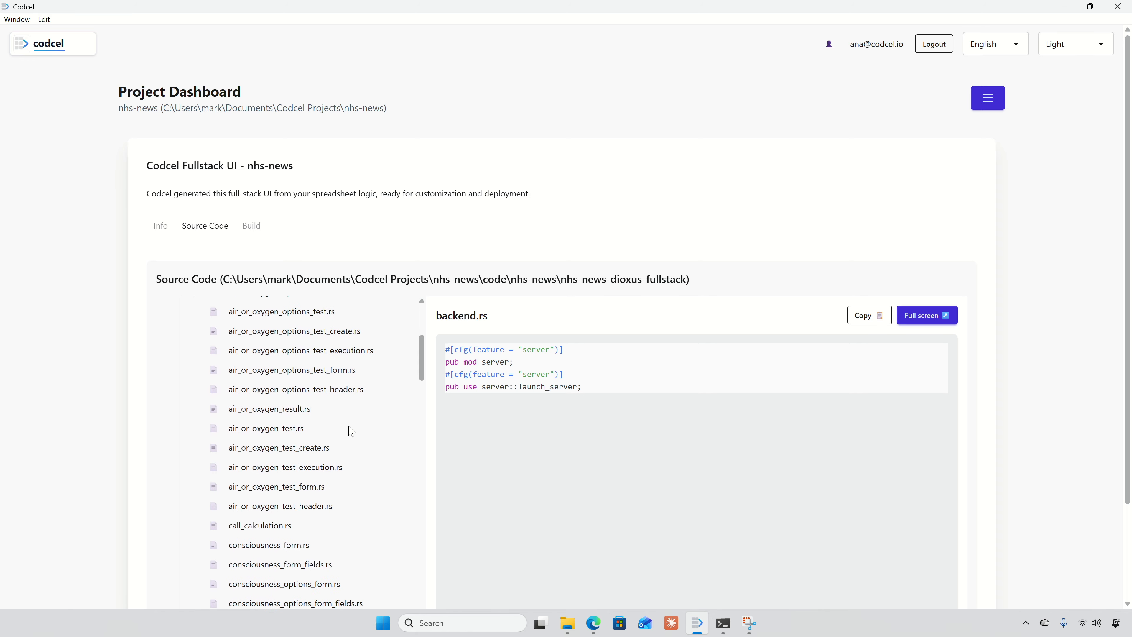
pyautogui.scroll(-5, 352, 431)
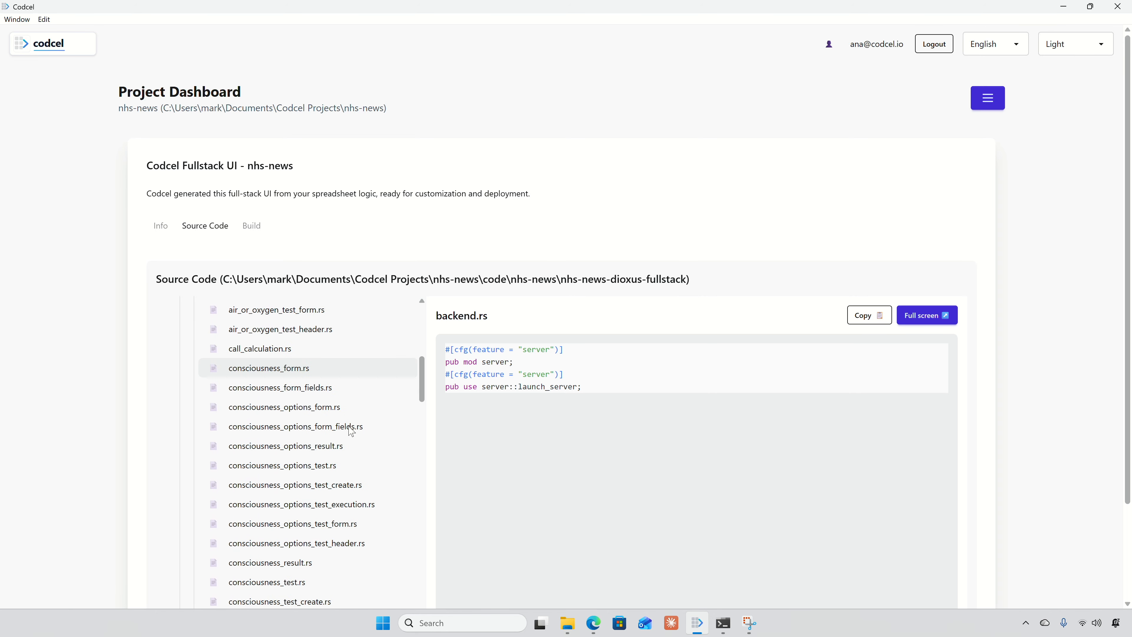
pyautogui.scroll(-3, 350, 432)
pyautogui.scroll(-2, 350, 432)
pyautogui.scroll(-5, 352, 431)
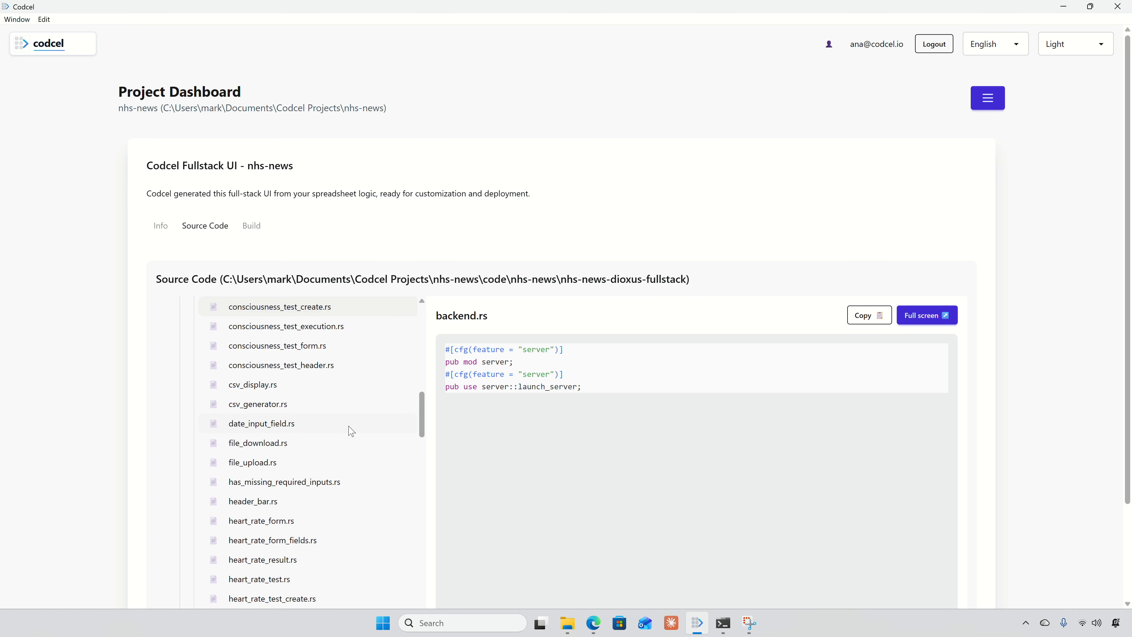
pyautogui.scroll(-3, 352, 431)
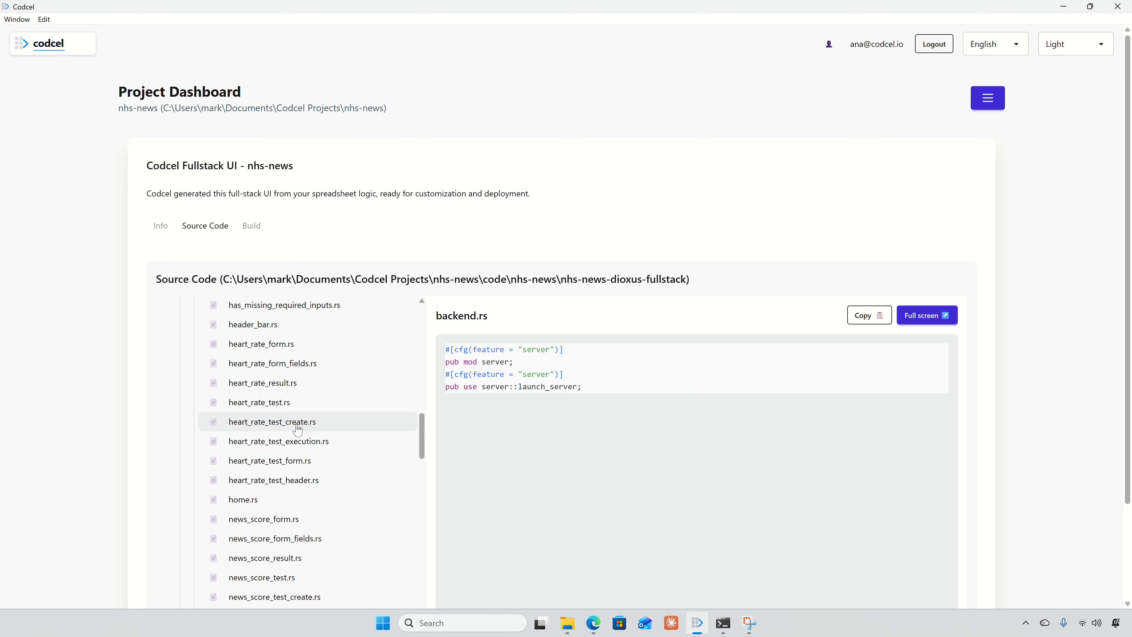
pyautogui.click(280, 388)
pyautogui.scroll(-5, 595, 392)
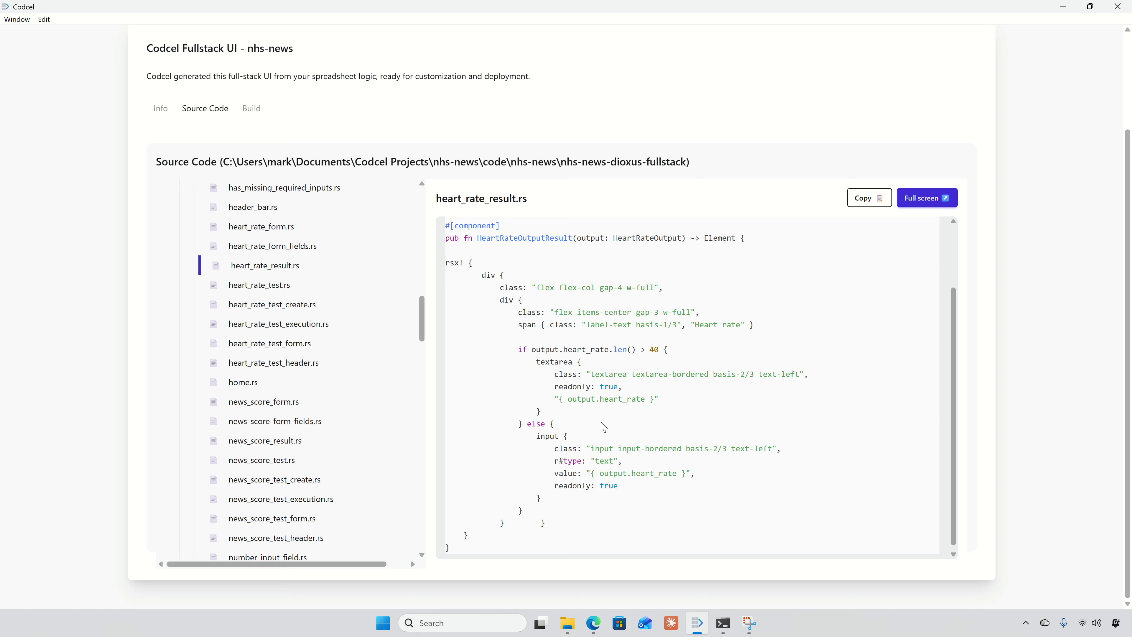
# Return to the start of the project tree and expand the backend folder inside src
pyautogui.scroll(5, 603, 428)
pyautogui.scroll(12, 324, 403)
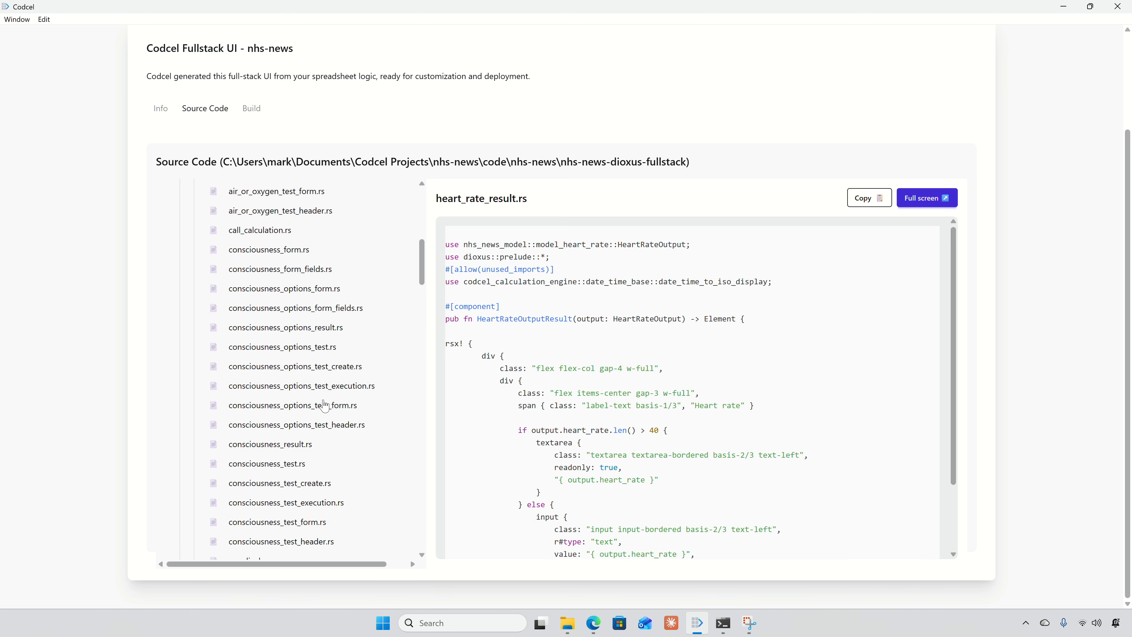
pyautogui.scroll(10, 324, 405)
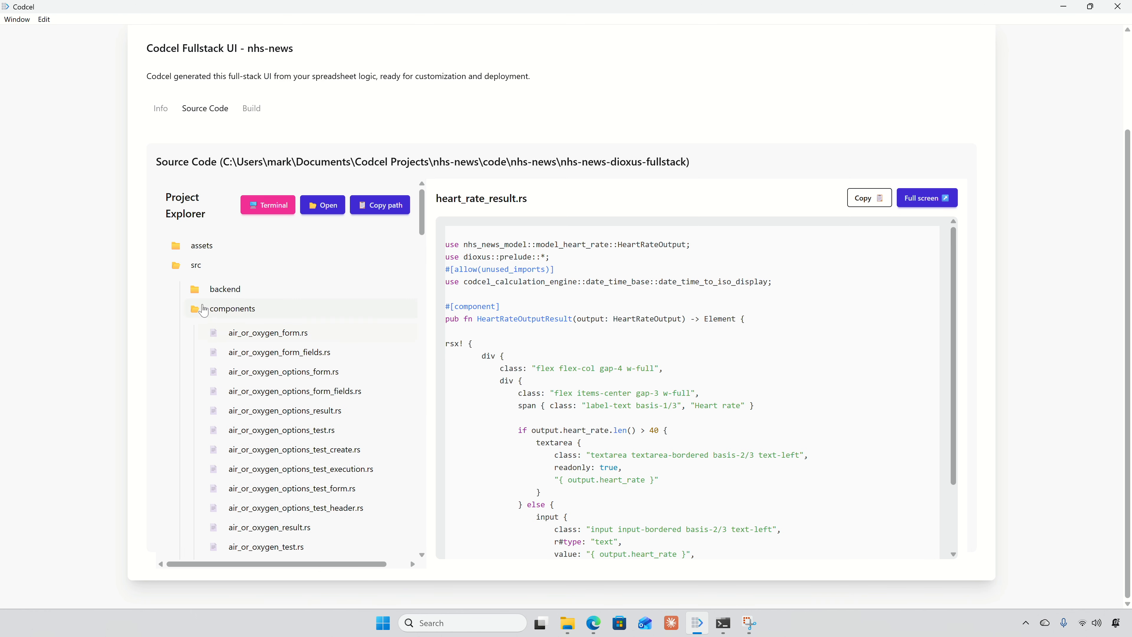
pyautogui.click(211, 294)
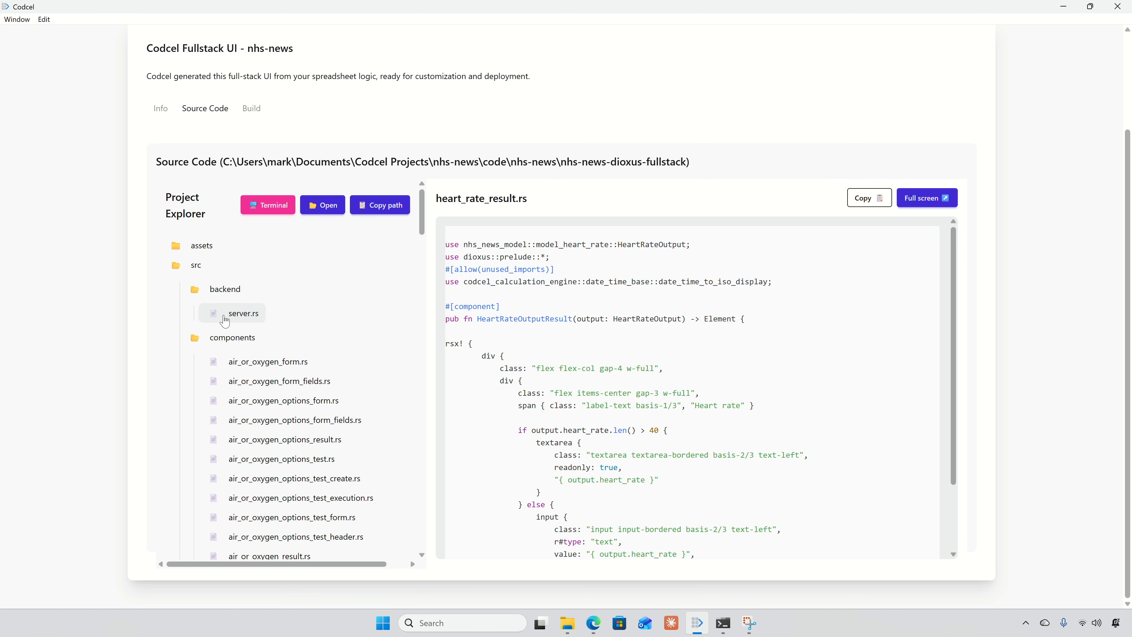
pyautogui.click(245, 107)
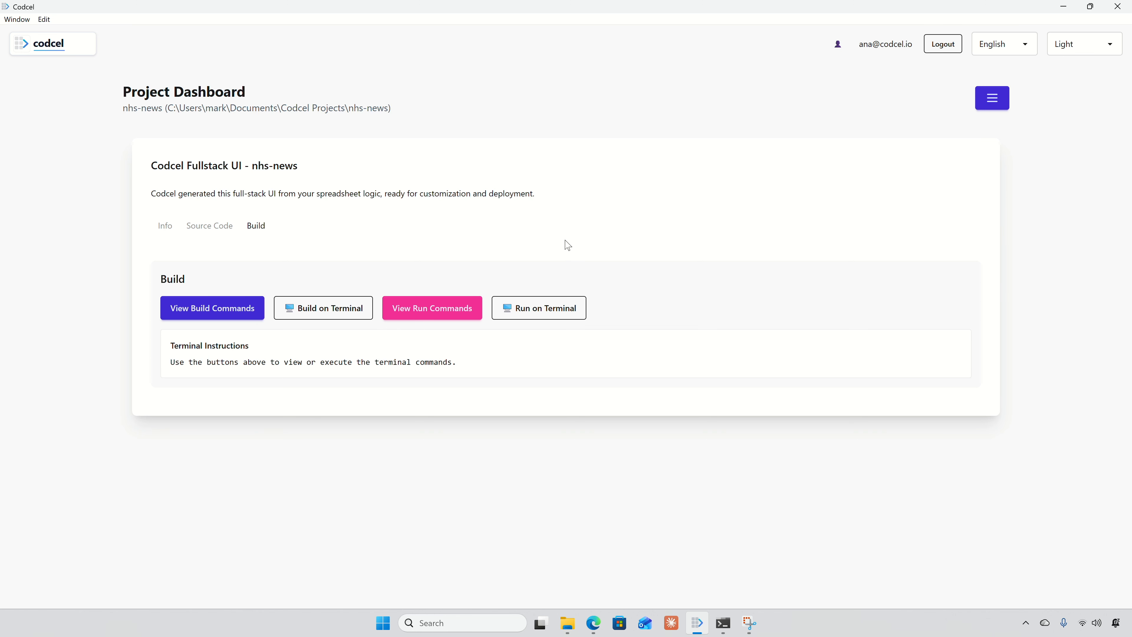
pyautogui.click(556, 310)
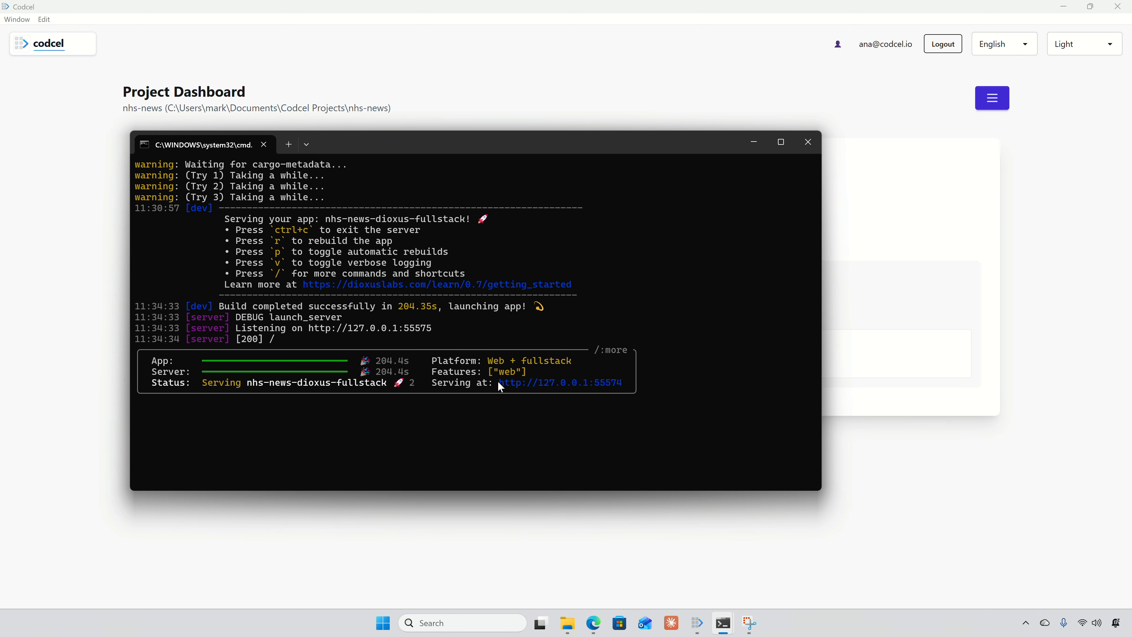
pyautogui.moveTo(499, 384); pyautogui.dragTo(603, 386)
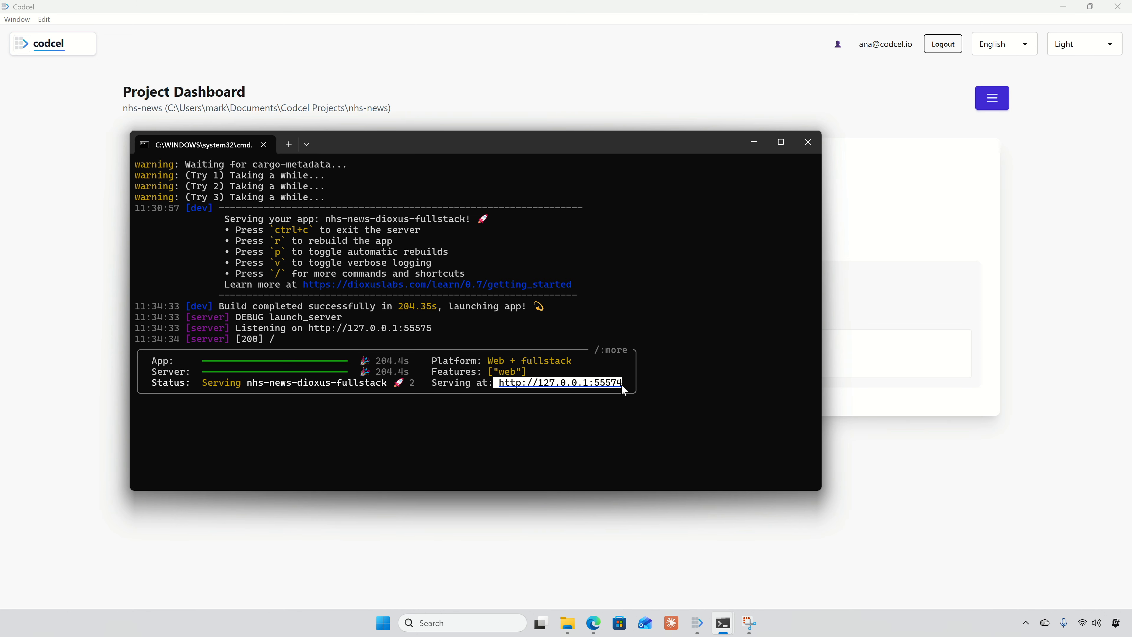
pyautogui.hotkey('ctrl', 'c')
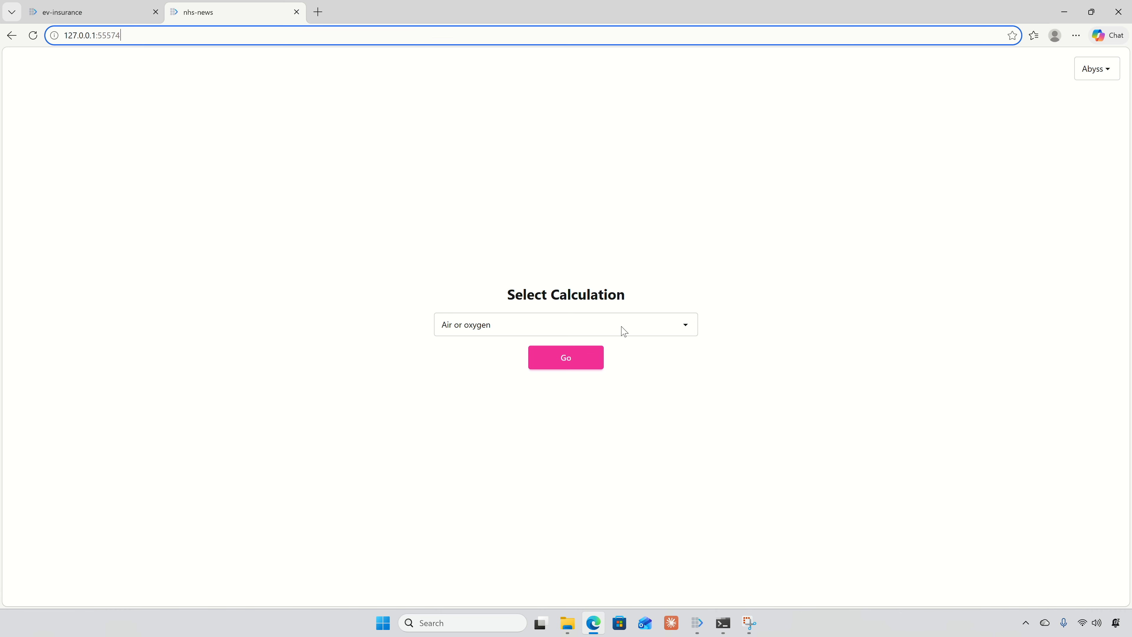
# Open the News score calculation and look over its input form
pyautogui.click(637, 326)
pyautogui.scroll(-2, 588, 424)
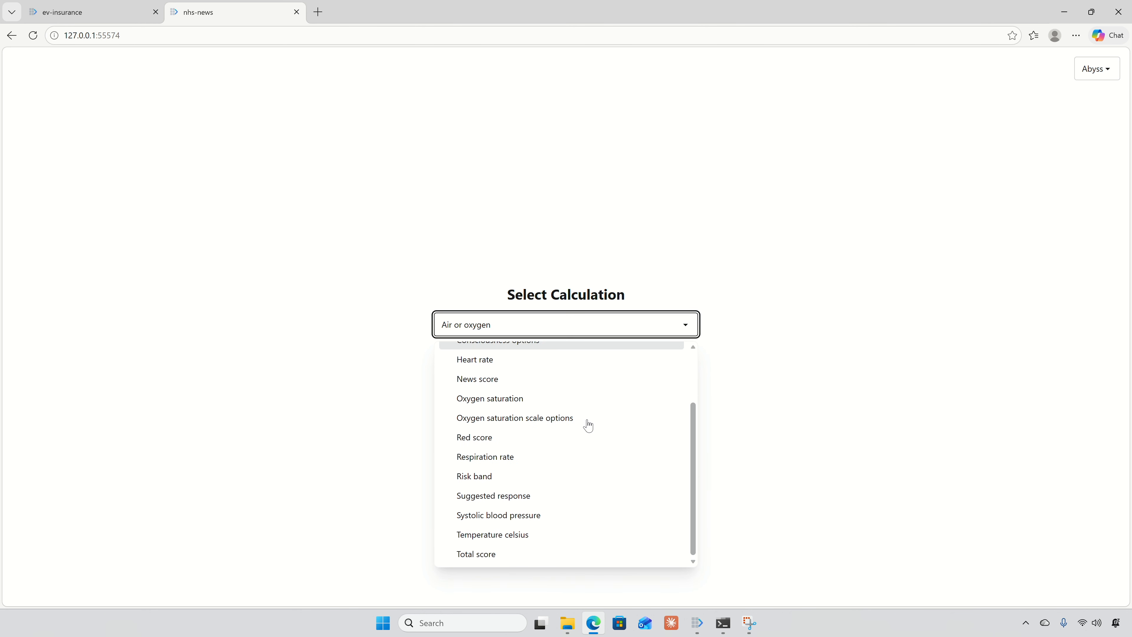
pyautogui.click(518, 375)
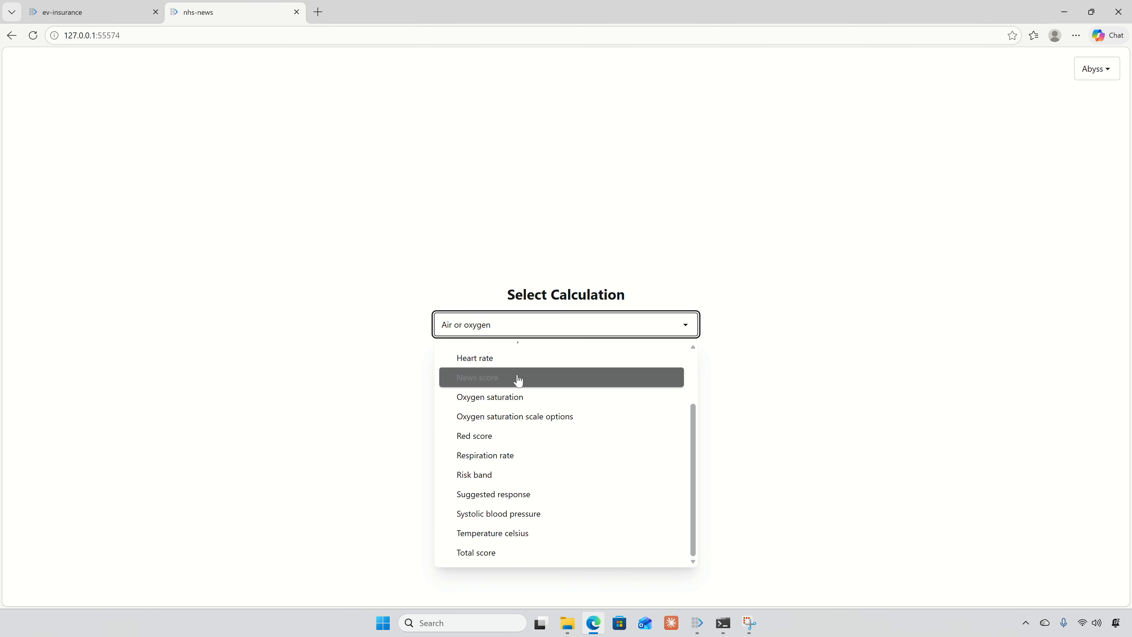
pyautogui.click(566, 359)
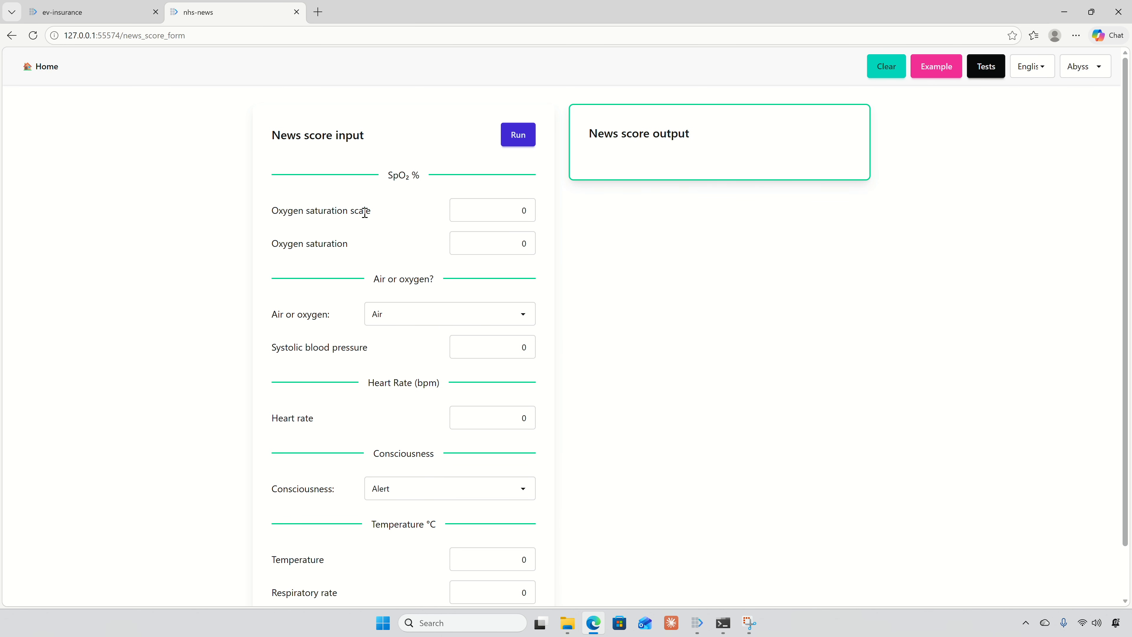
pyautogui.scroll(-2, 363, 275)
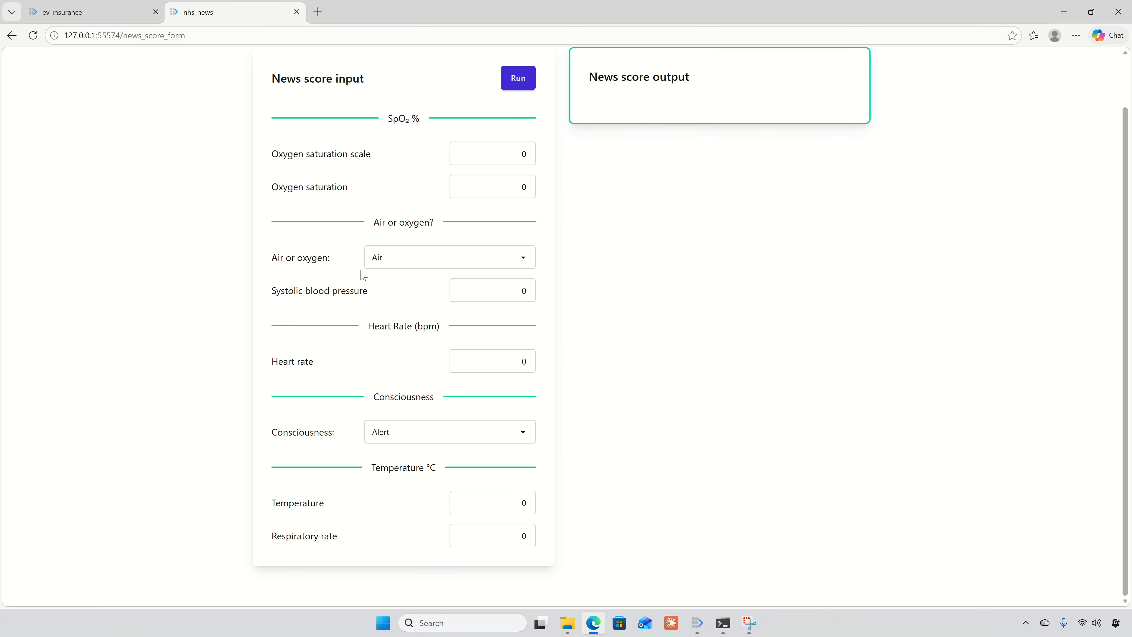
pyautogui.scroll(2, 329, 321)
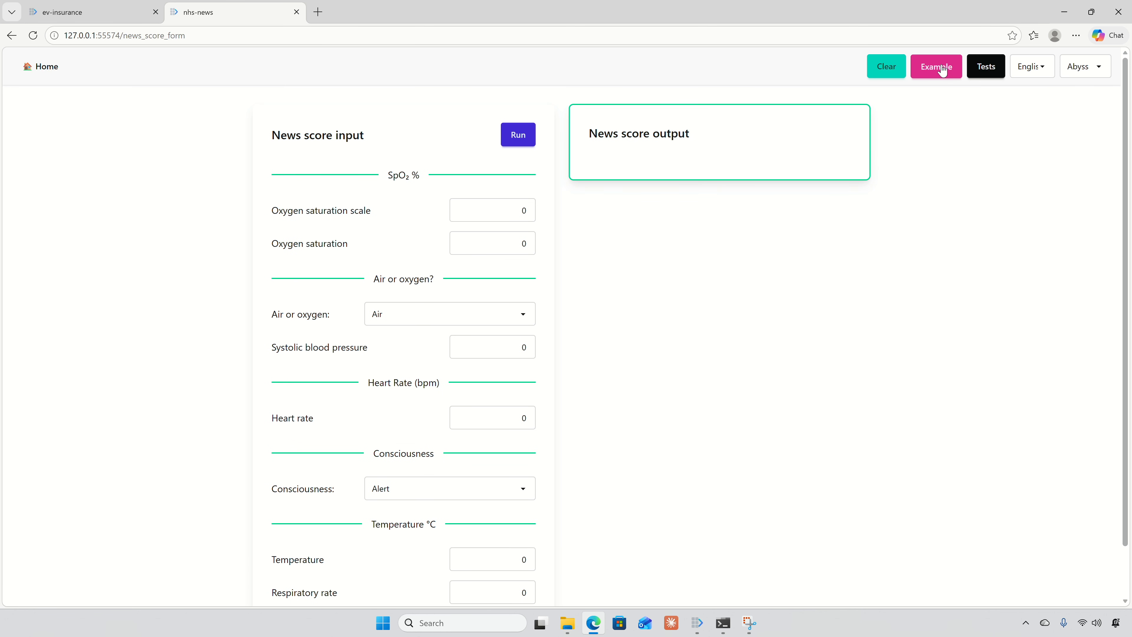
# Fill the News score form with the example values, run the calculation and review the output
pyautogui.click(942, 70)
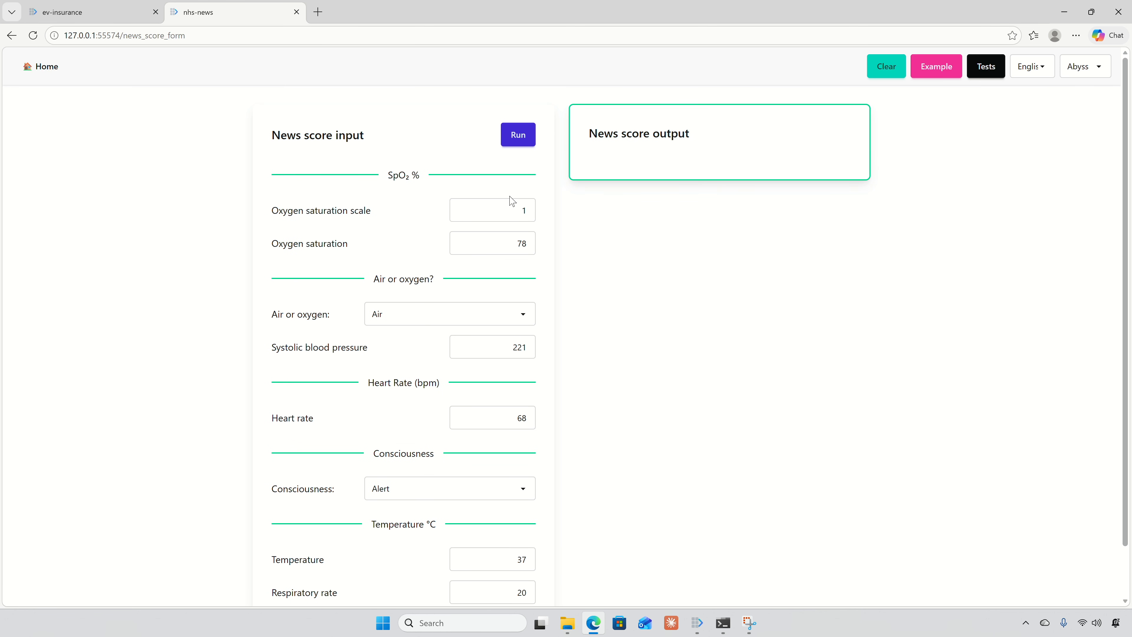
pyautogui.click(519, 136)
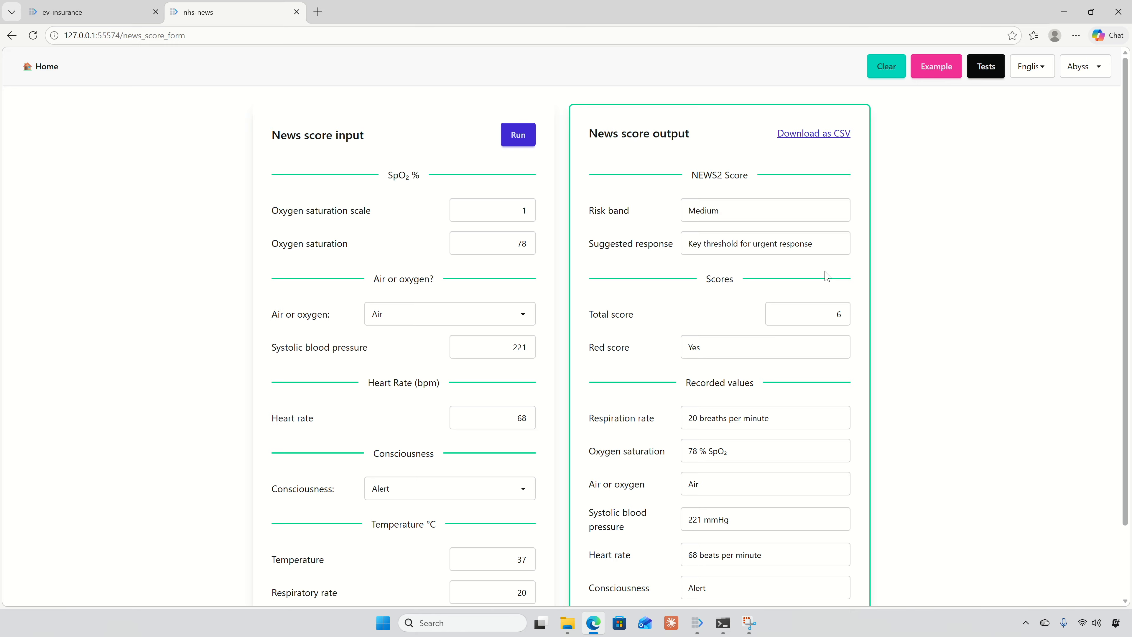
pyautogui.scroll(-2, 826, 276)
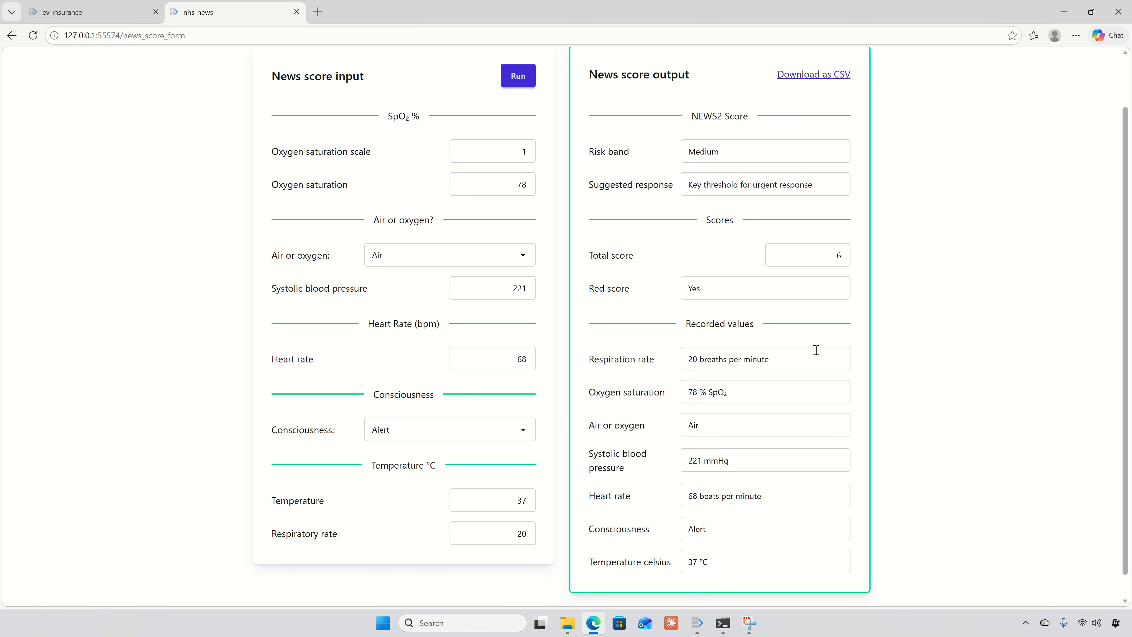
pyautogui.scroll(1, 816, 350)
pyautogui.scroll(2, 816, 350)
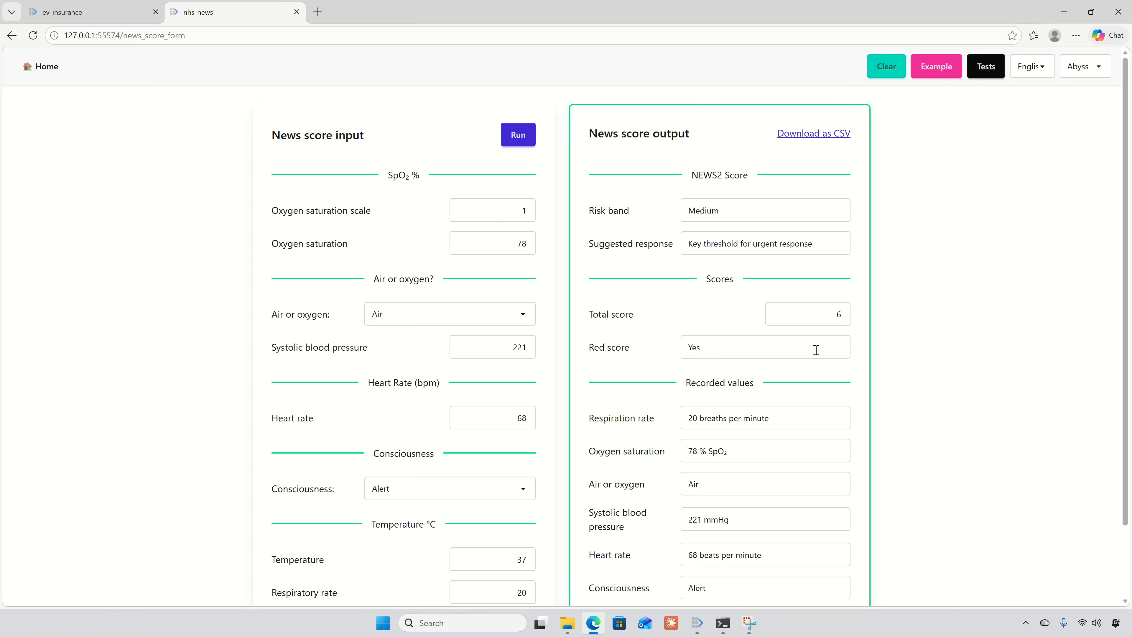
# Open the browser's network monitor beside the form and rerun the News score calculation
pyautogui.click(1076, 35)
pyautogui.click(731, 599)
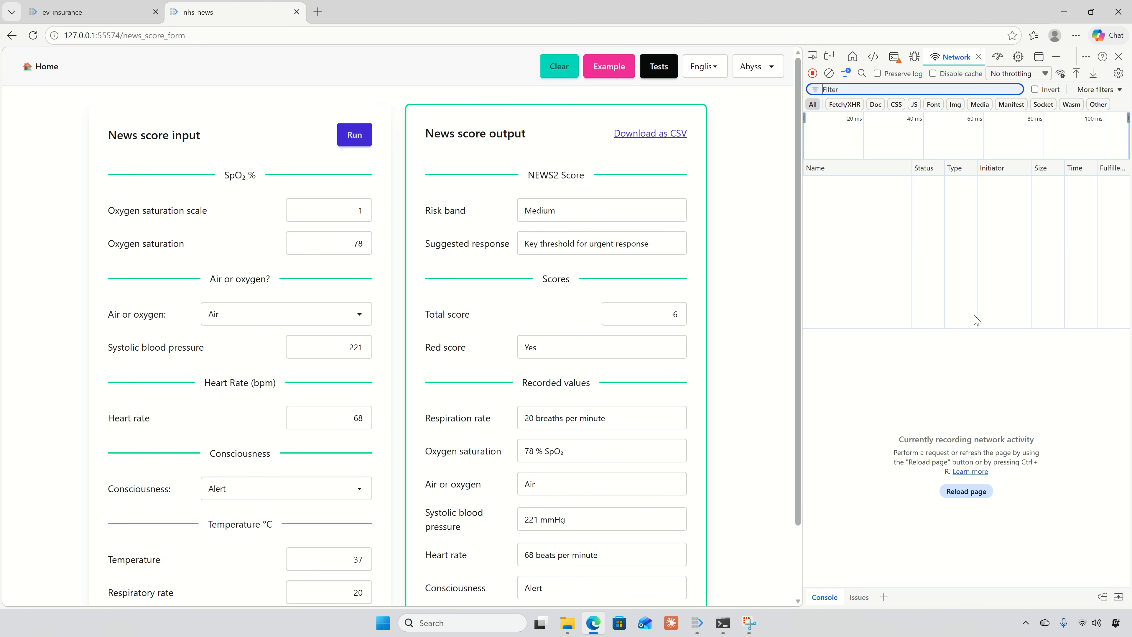
pyautogui.click(359, 136)
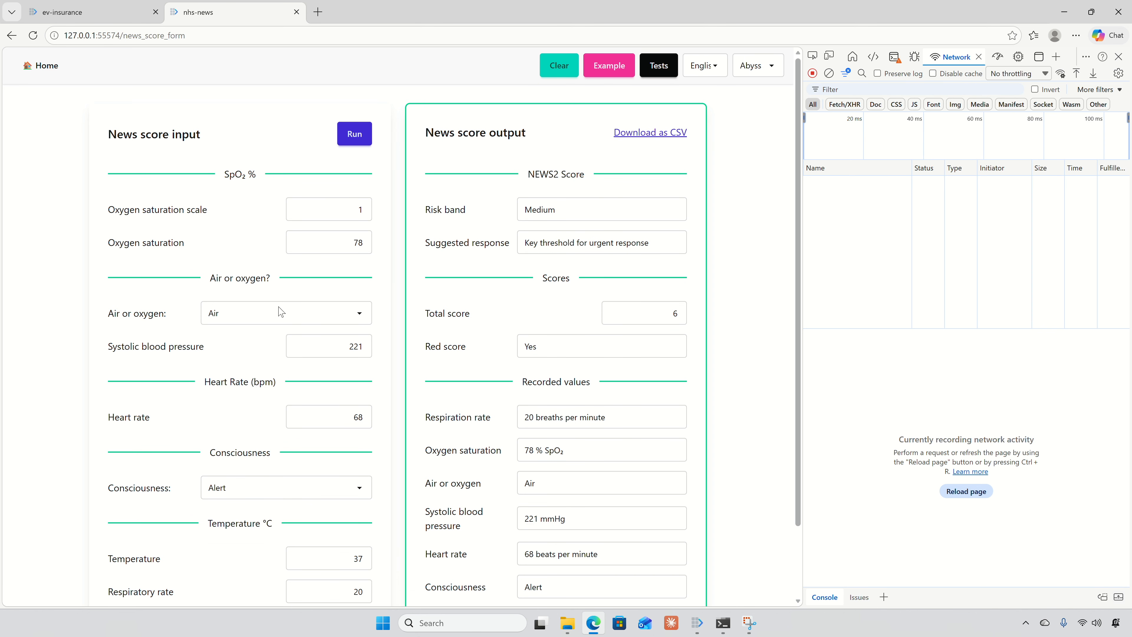
# Set the heart rate to 120, rerun the News score calculation and review the output
pyautogui.scroll(-2, 362, 331)
pyautogui.doubleClick(359, 334)
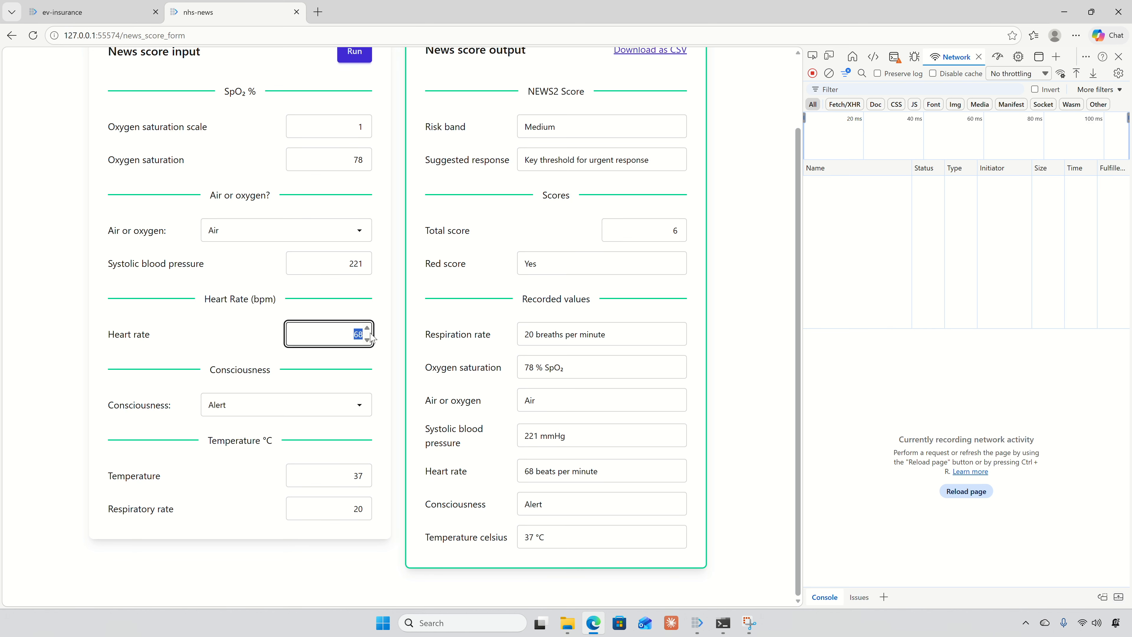
pyautogui.write('120')
pyautogui.scroll(2, 359, 142)
pyautogui.click(358, 140)
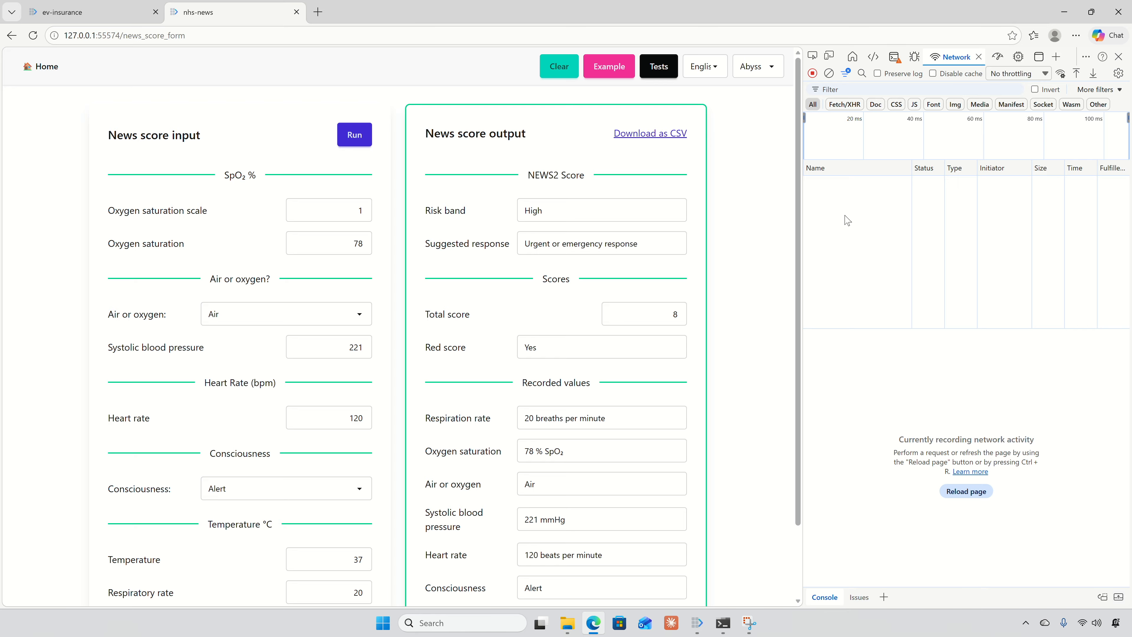
pyautogui.scroll(-2, 684, 239)
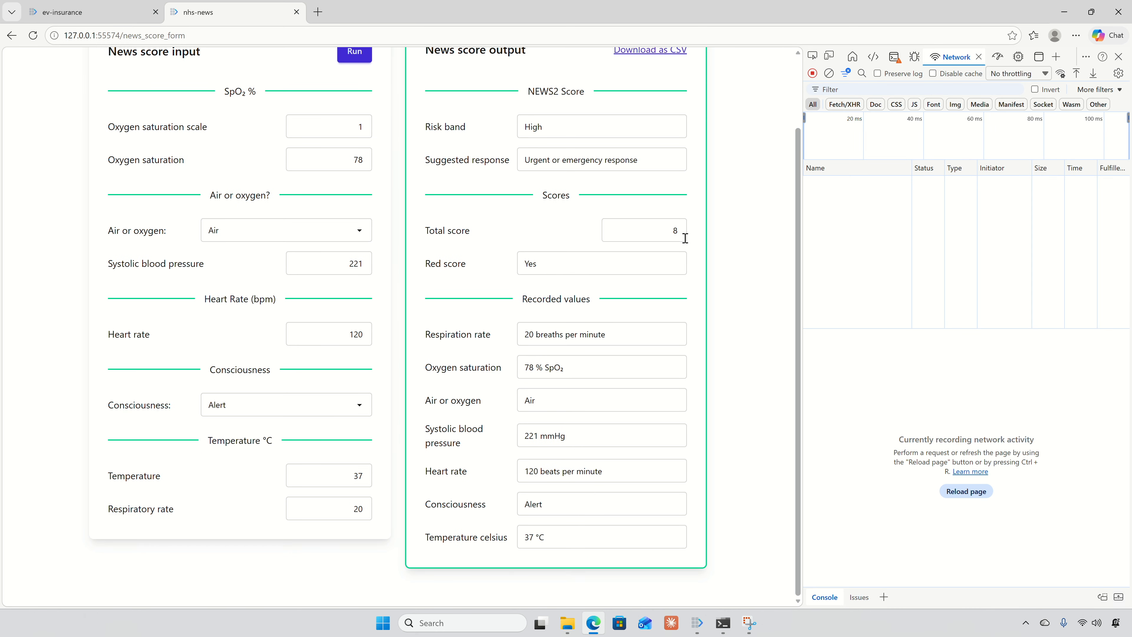
pyautogui.scroll(2, 685, 238)
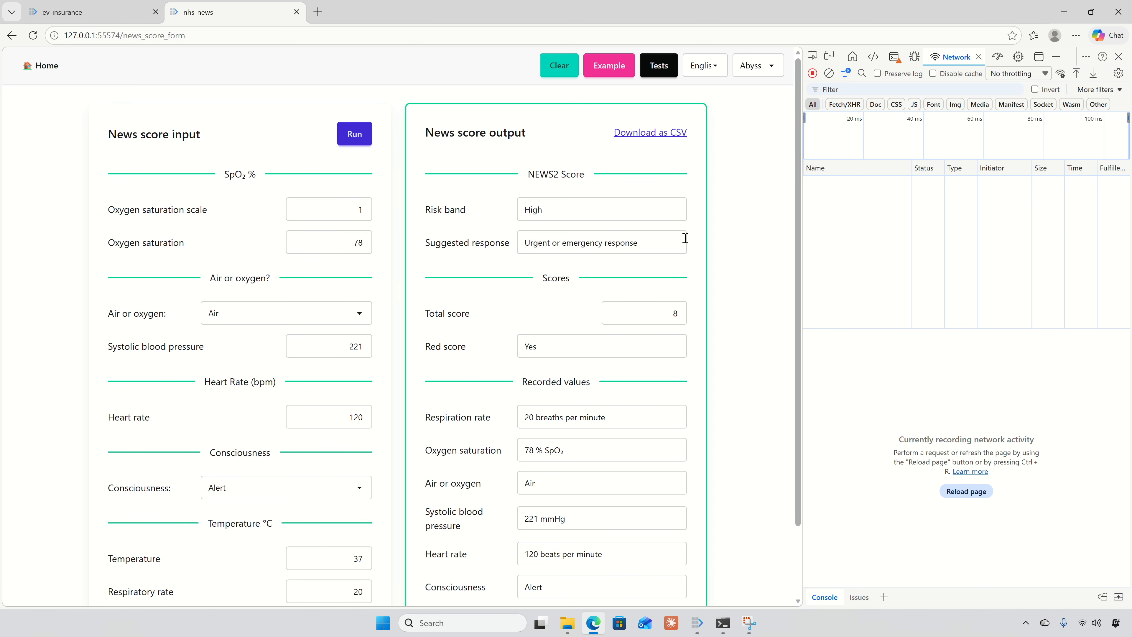
pyautogui.scroll(-2, 685, 238)
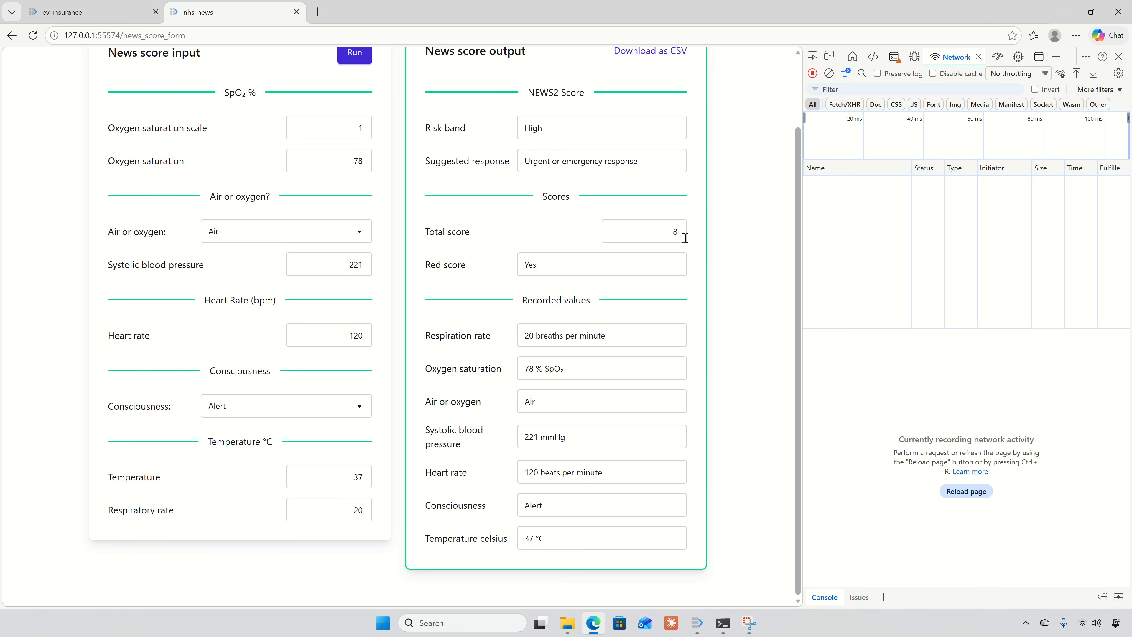
pyautogui.scroll(2, 685, 238)
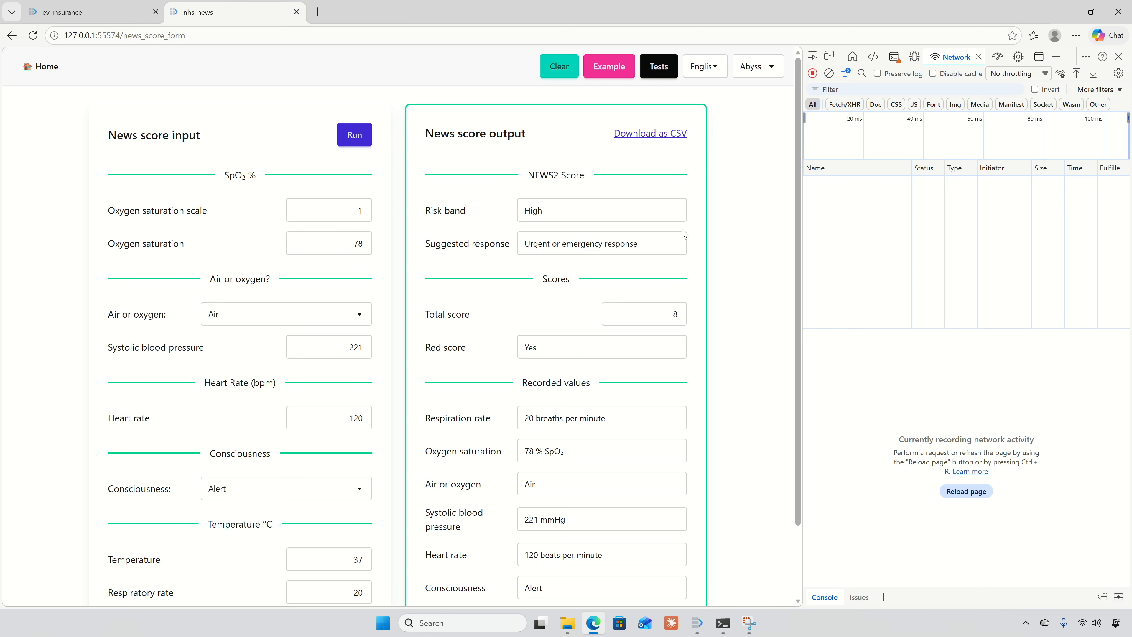
# Start a test configuration for news_score and replace heart_rate's fixed value with a range from 50 to 220 in steps of 1
pyautogui.click(658, 67)
pyautogui.click(102, 118)
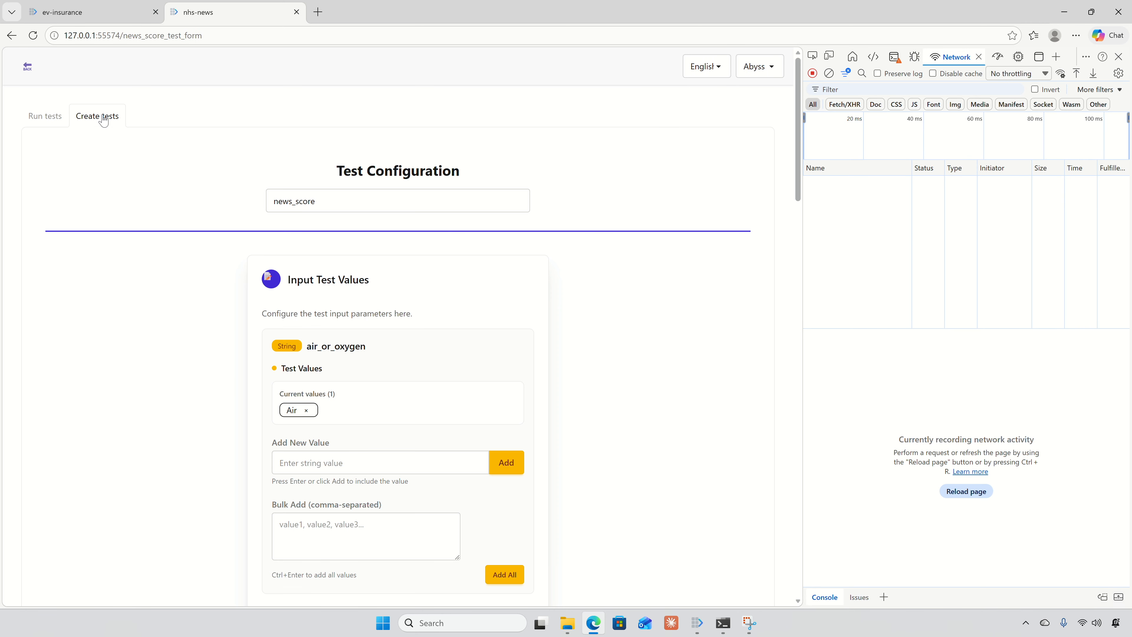
pyautogui.scroll(-4, 426, 356)
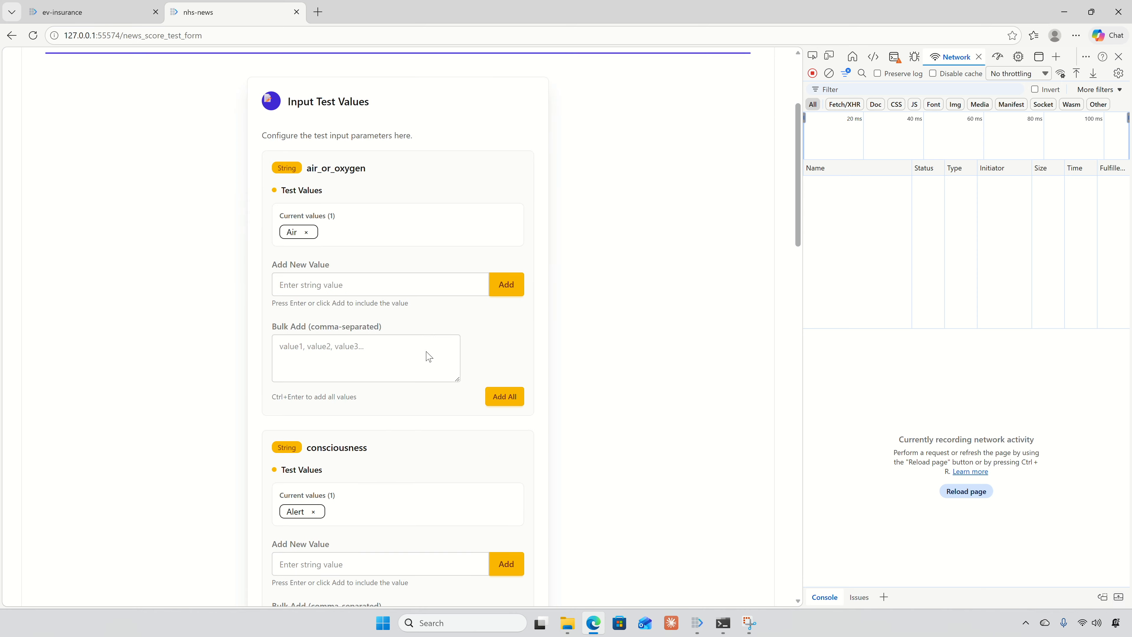
pyautogui.scroll(-9, 427, 356)
pyautogui.doubleClick(285, 359)
pyautogui.press('BackSpace')
pyautogui.click(438, 374)
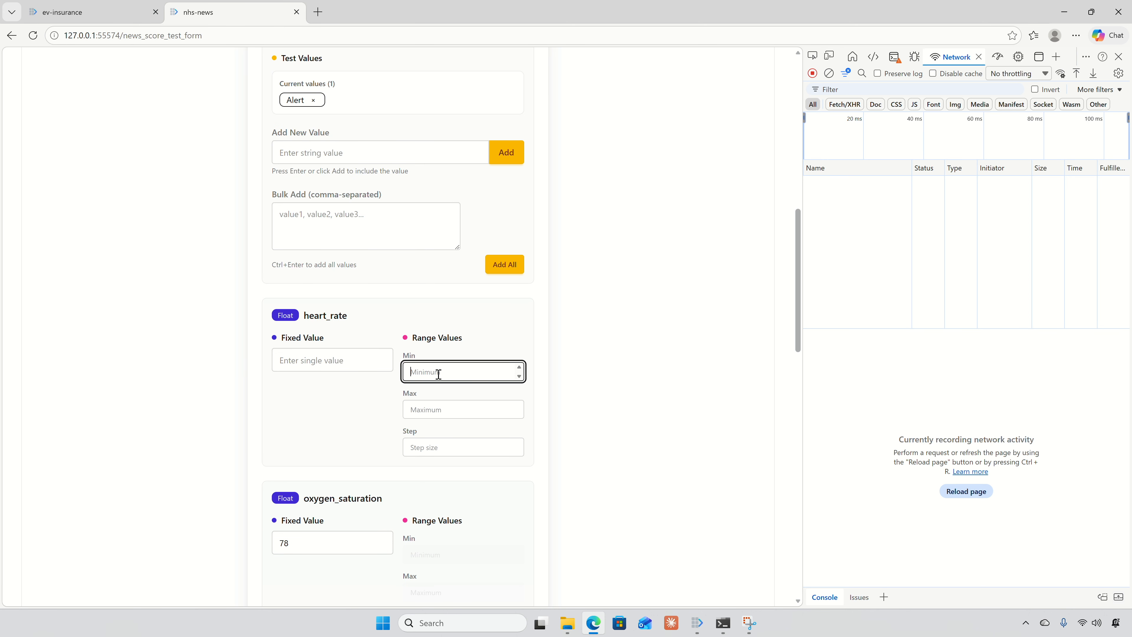
pyautogui.write('50')
pyautogui.press('Tab')
pyautogui.write('220')
pyautogui.click(440, 446)
pyautogui.write('1')
# Replace the fixed respiratory_rate test value with a range from 6 to 30 in steps of 1
pyautogui.scroll(-5, 444, 428)
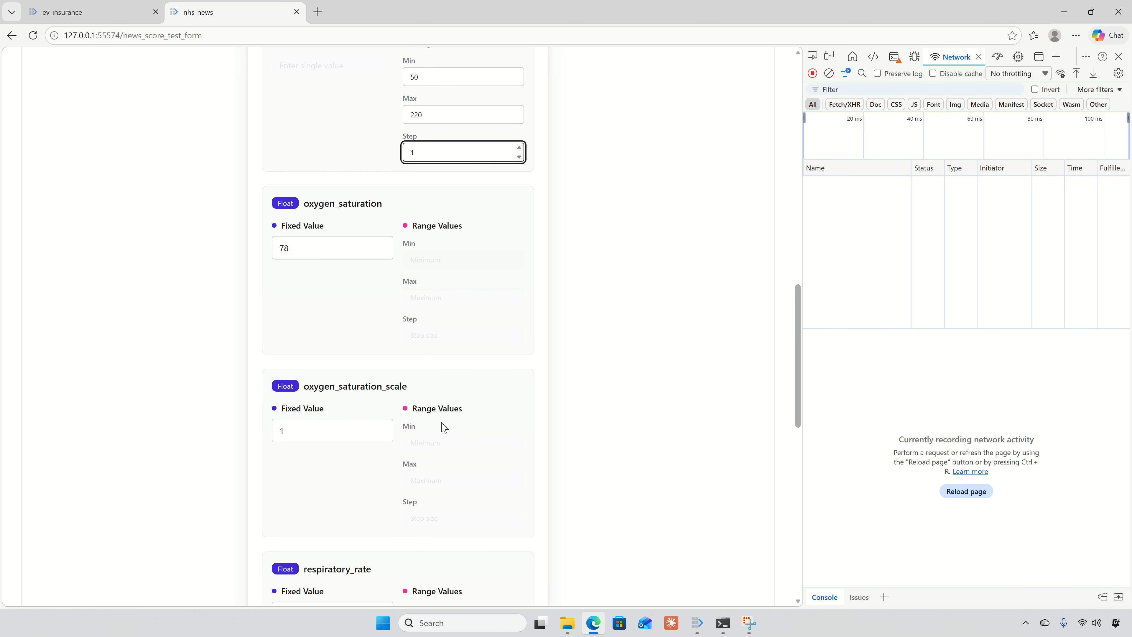
pyautogui.scroll(-2, 443, 427)
pyautogui.click(430, 546)
pyautogui.click(437, 581)
pyautogui.write('1')
pyautogui.scroll(-5, 549, 474)
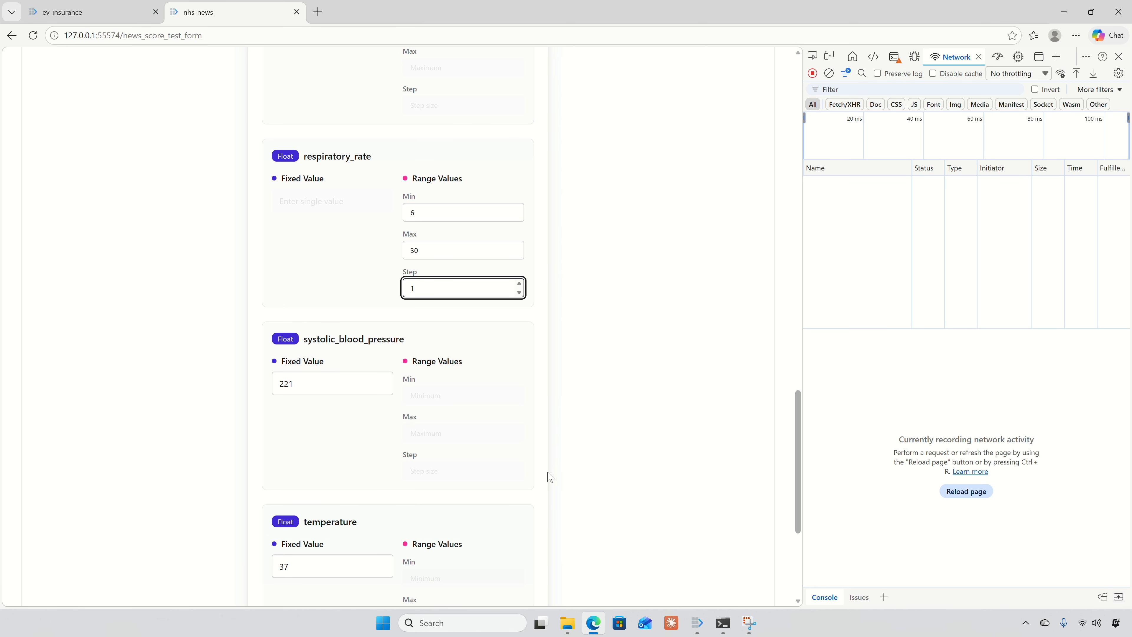
# Generate the CSV test cases from the news_score test configuration
pyautogui.scroll(-4, 549, 476)
pyautogui.scroll(1, 526, 472)
pyautogui.scroll(-1, 525, 472)
pyautogui.click(436, 522)
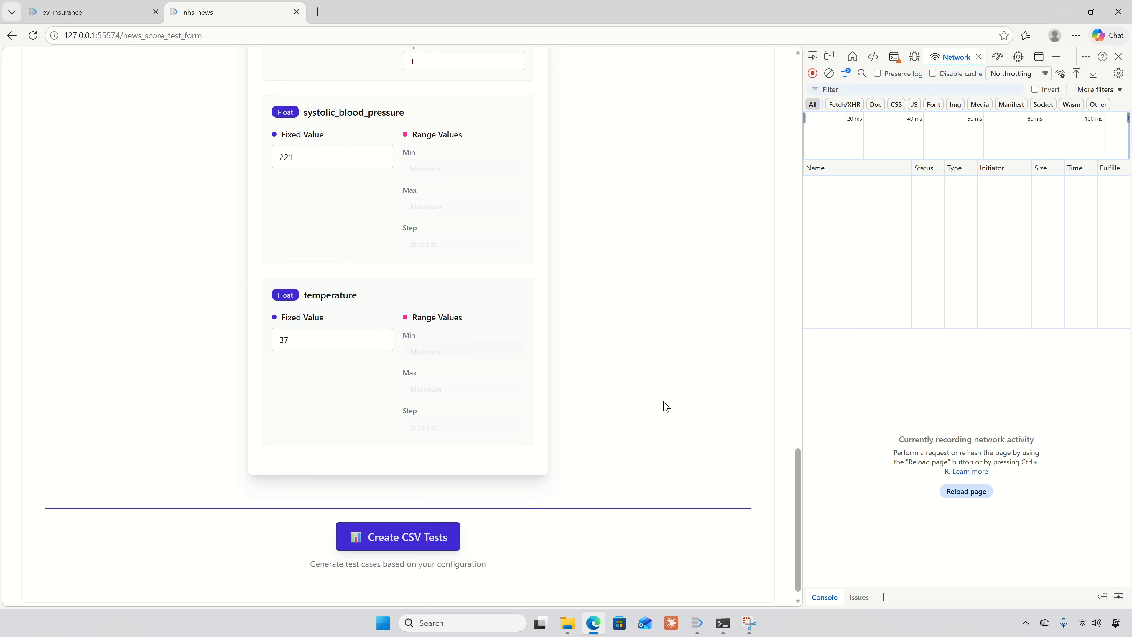
# Examine the generated test rows in news_score.csv and close the file
pyautogui.scroll(-20, 951, 221)
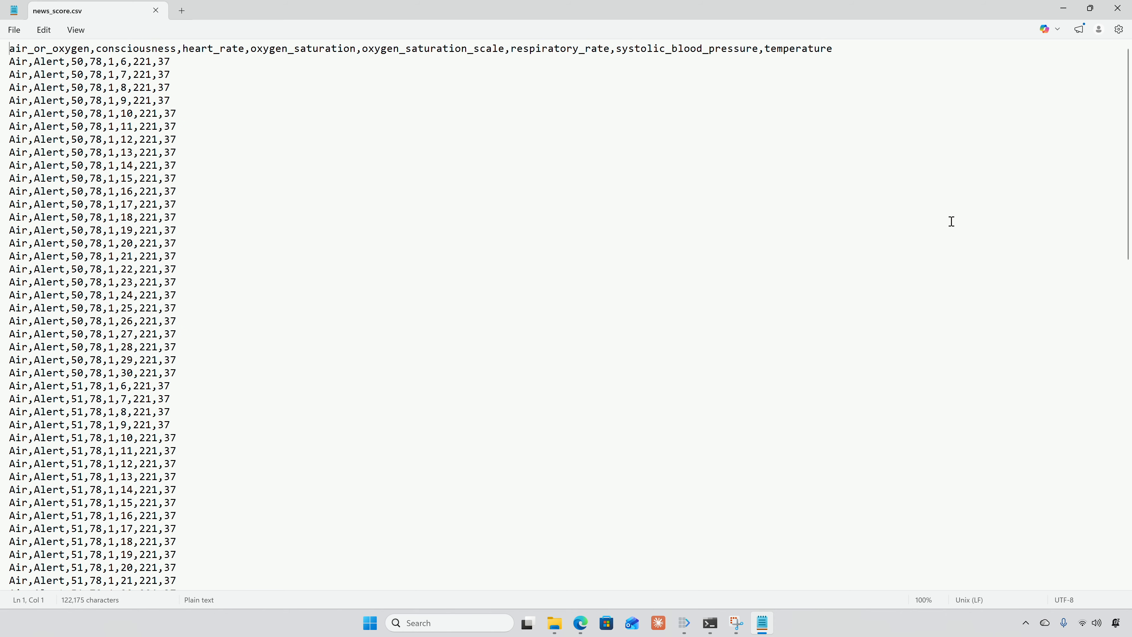
pyautogui.scroll(-20, 951, 221)
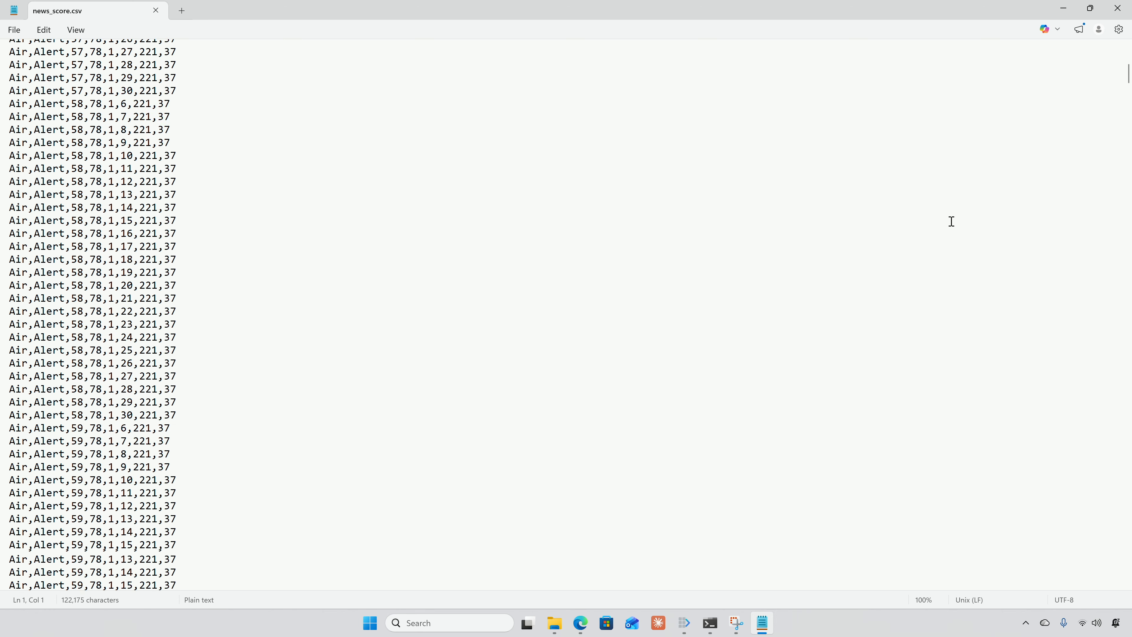
pyautogui.scroll(-20, 951, 222)
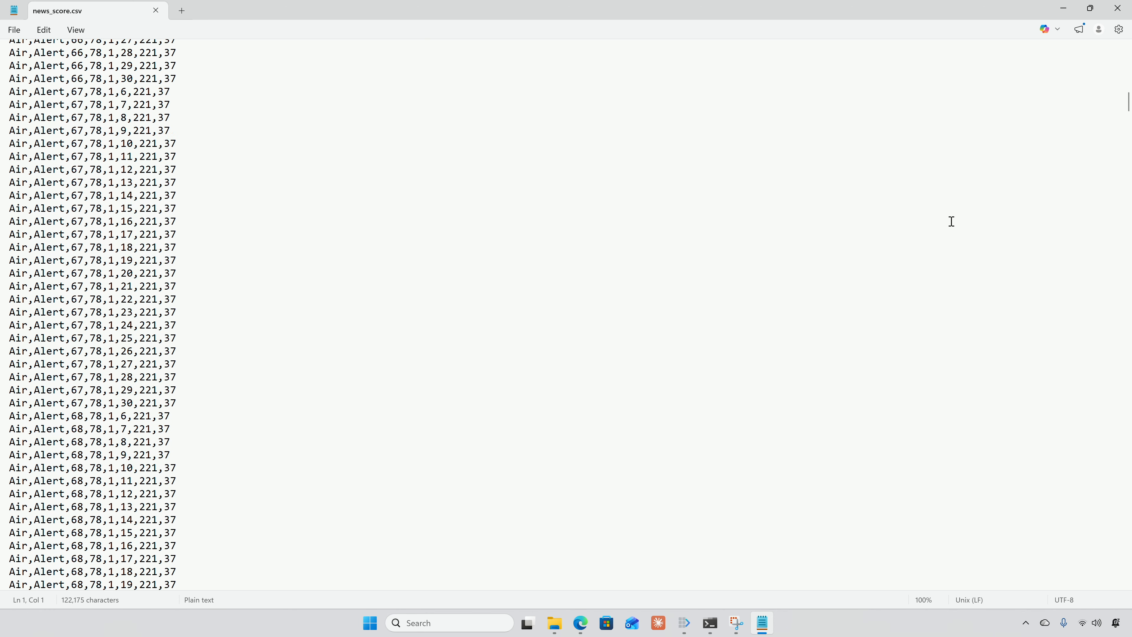
pyautogui.click(1118, 8)
# Upload news_score.csv as the test data and run the tests on all its rows
pyautogui.moveTo(593, 281); pyautogui.dragTo(299, 239)
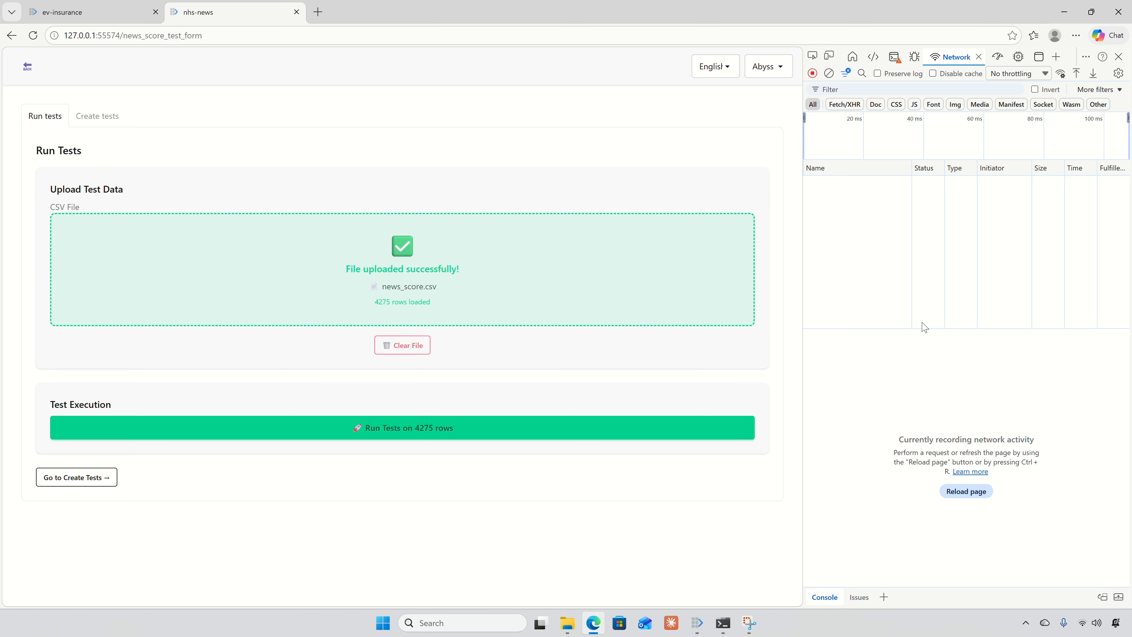
pyautogui.click(447, 427)
pyautogui.scroll(-4, 576, 354)
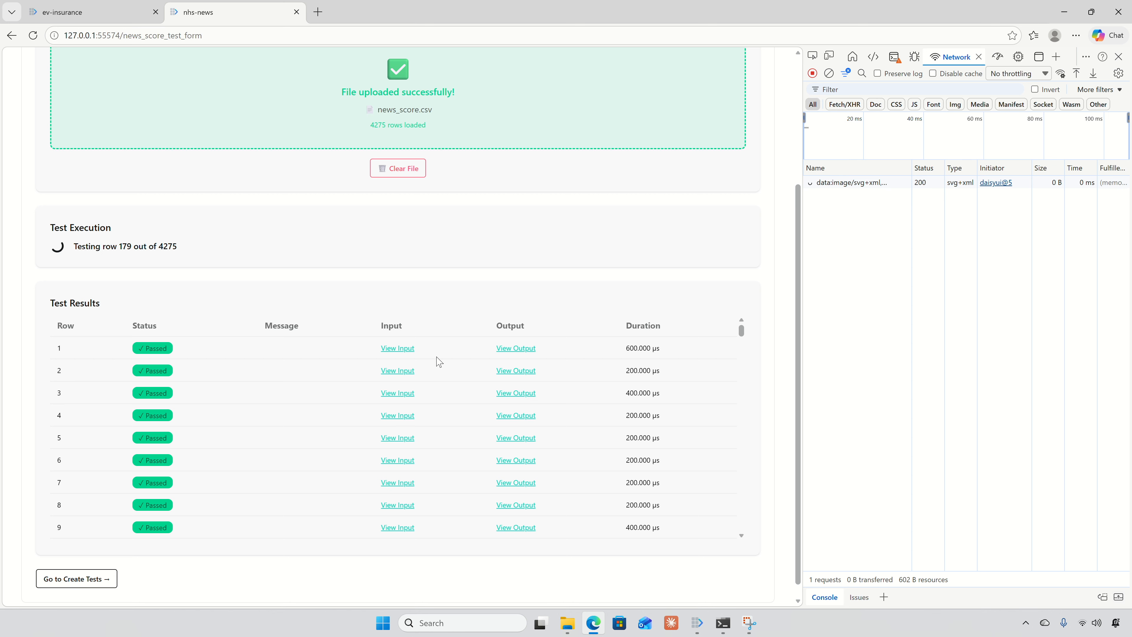
# Inspect the heart_rate and respiratory_rate values in row 1's test input data, then close it
pyautogui.click(397, 347)
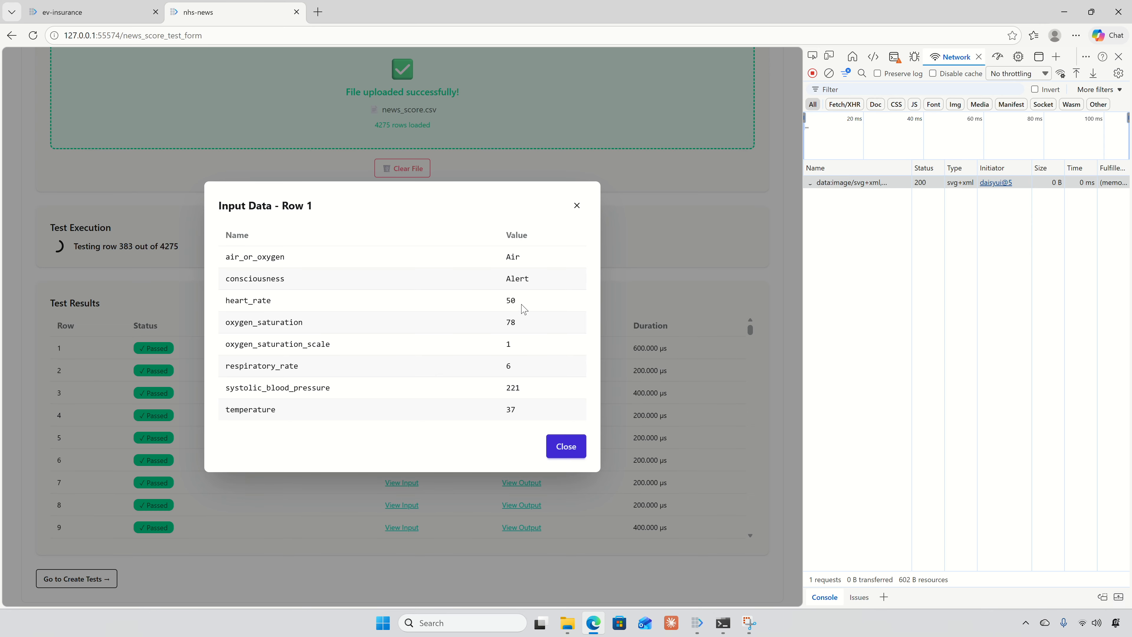
pyautogui.moveTo(520, 299); pyautogui.dragTo(503, 304)
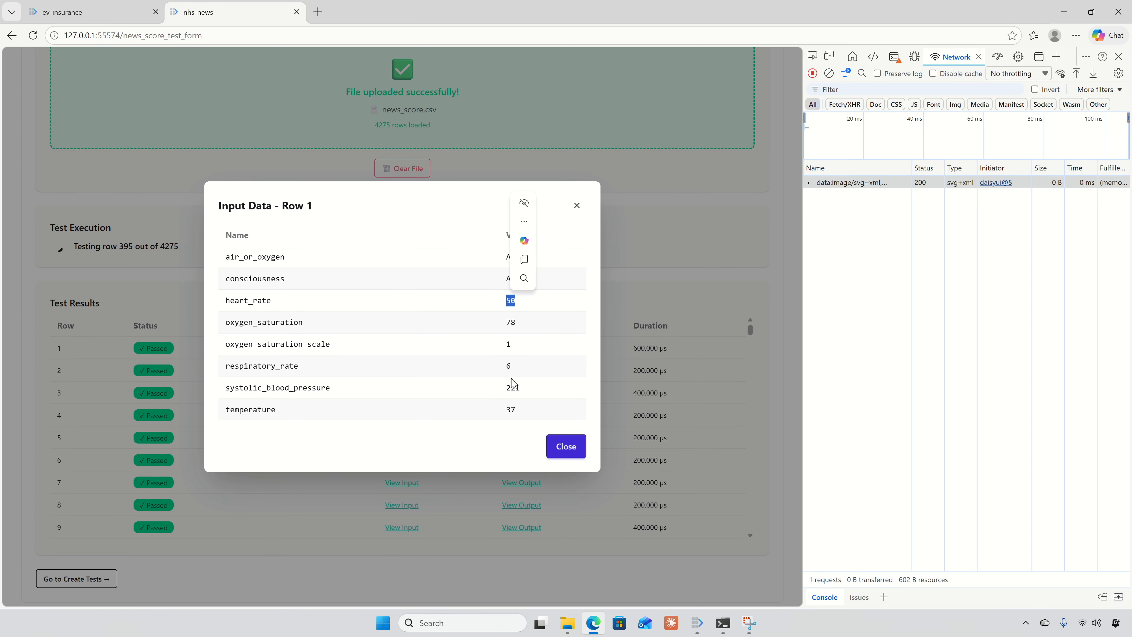
pyautogui.moveTo(515, 366); pyautogui.dragTo(504, 366)
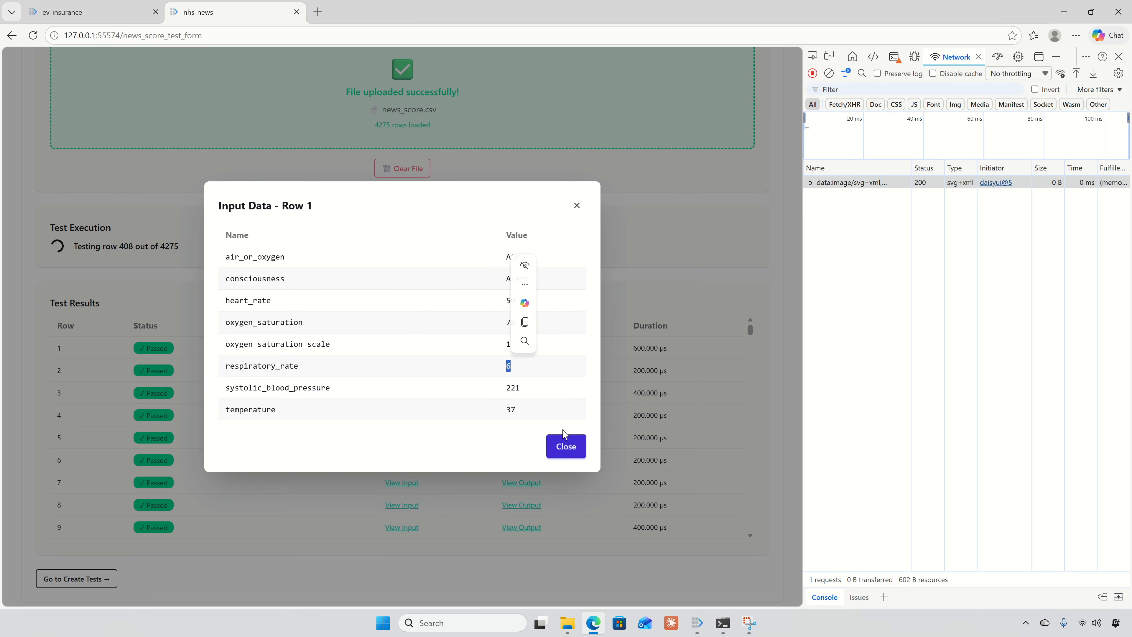
pyautogui.click(566, 446)
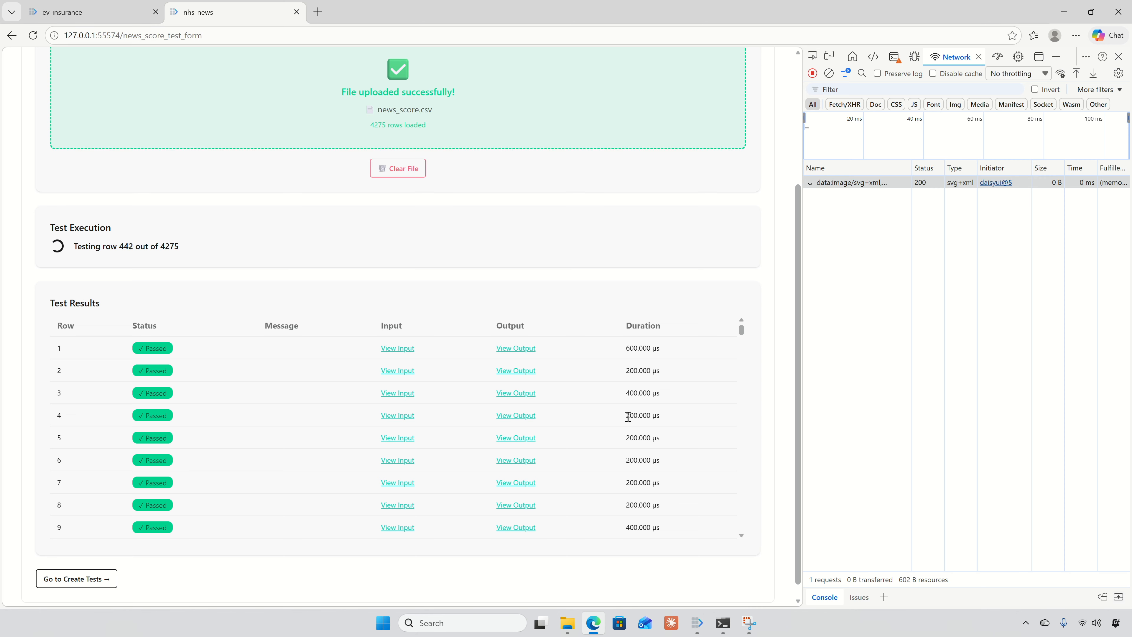
# Examine the durations of the first test rows and browse further down the test results
pyautogui.tripleClick(658, 348)
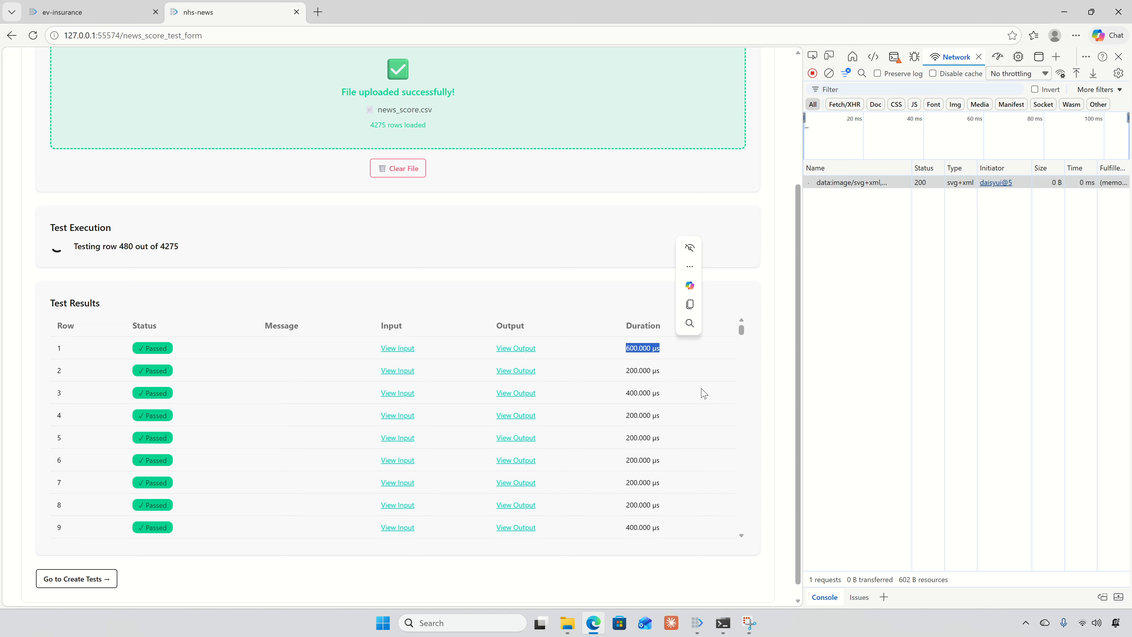
pyautogui.click(631, 373)
pyautogui.moveTo(631, 375); pyautogui.dragTo(662, 377)
pyautogui.click(665, 395)
pyautogui.scroll(-20, 685, 446)
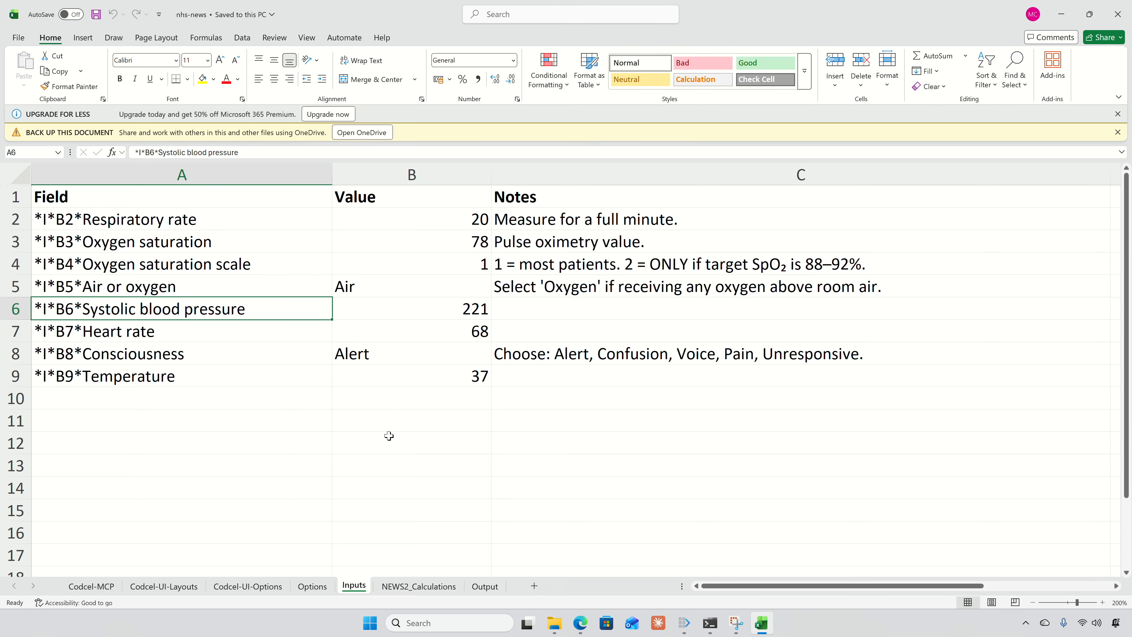
# Switch to the nhs-news workbook in Excel and view the NEWS2_Calculations sheet
pyautogui.click(428, 586)
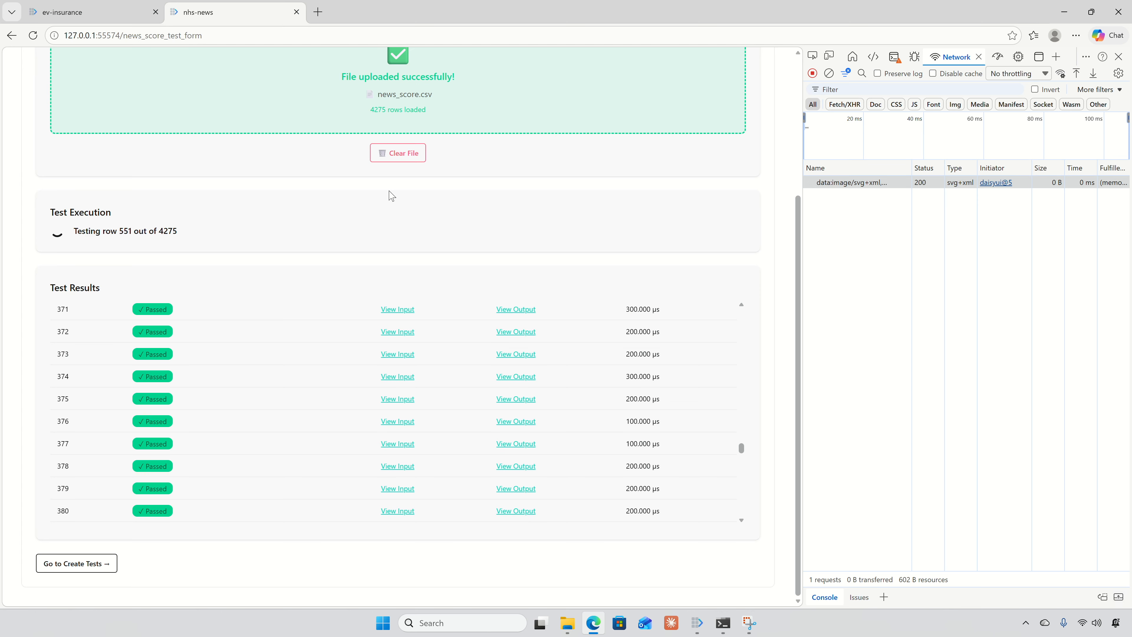
# Examine the pass status and duration of the test results down to the most recently tested rows
pyautogui.scroll(-10, 651, 433)
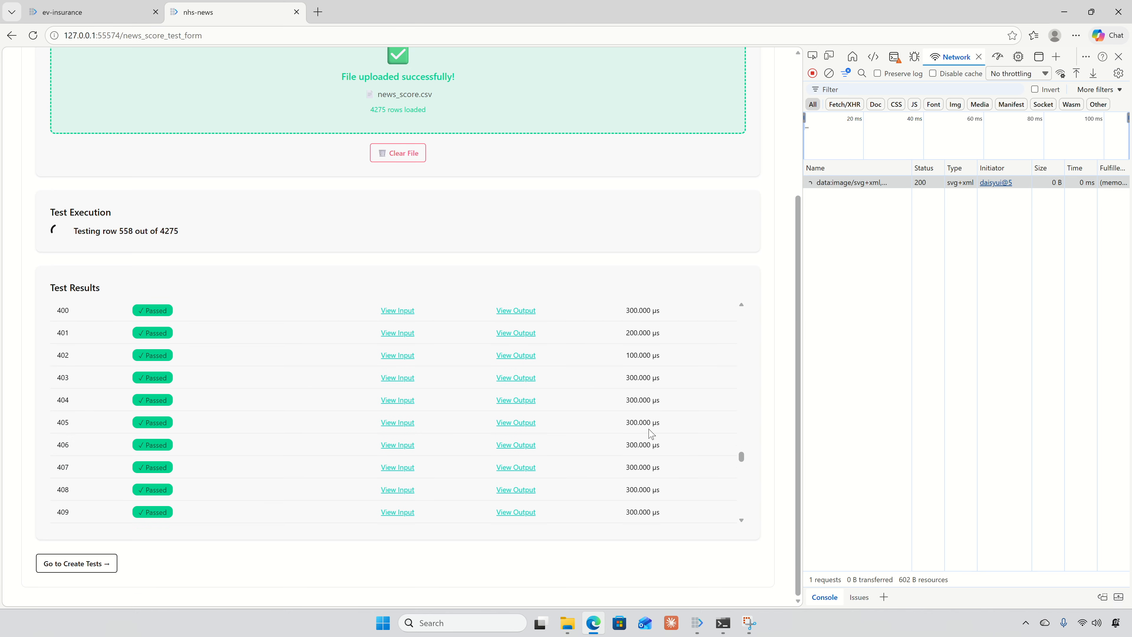
pyautogui.scroll(-12, 650, 433)
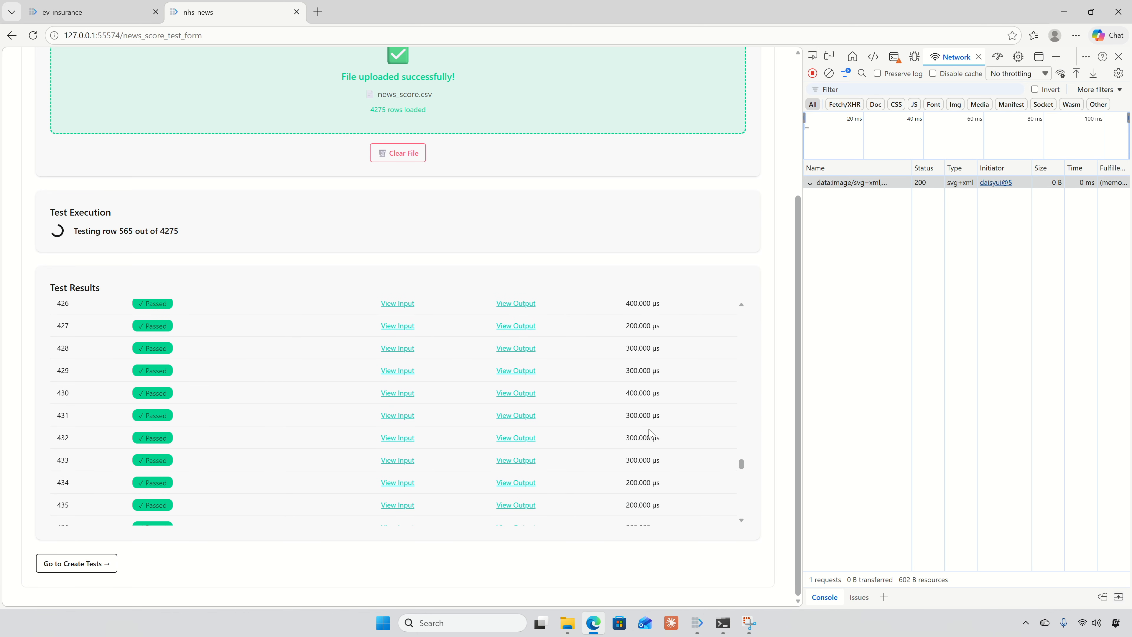
pyautogui.scroll(-12, 650, 434)
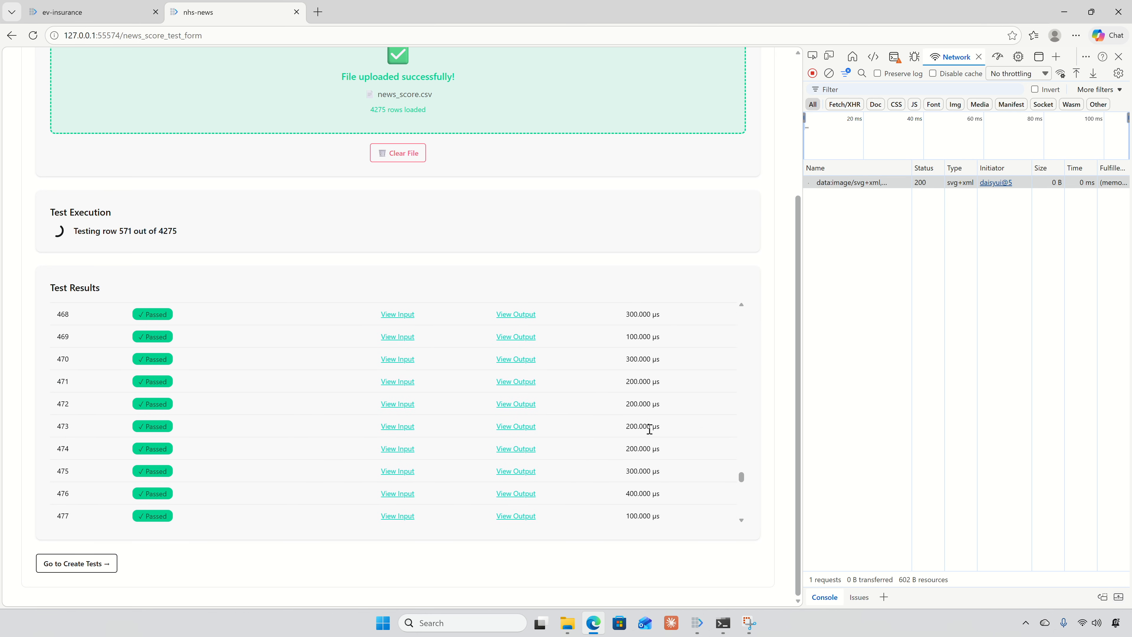
pyautogui.scroll(-19, 650, 433)
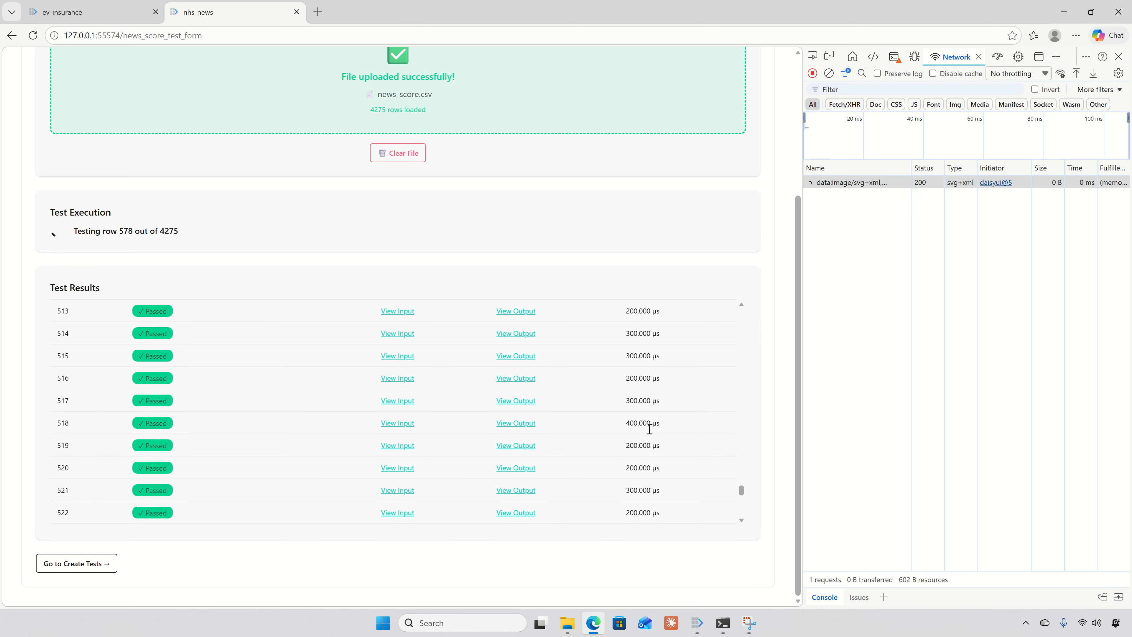
pyautogui.scroll(-16, 650, 434)
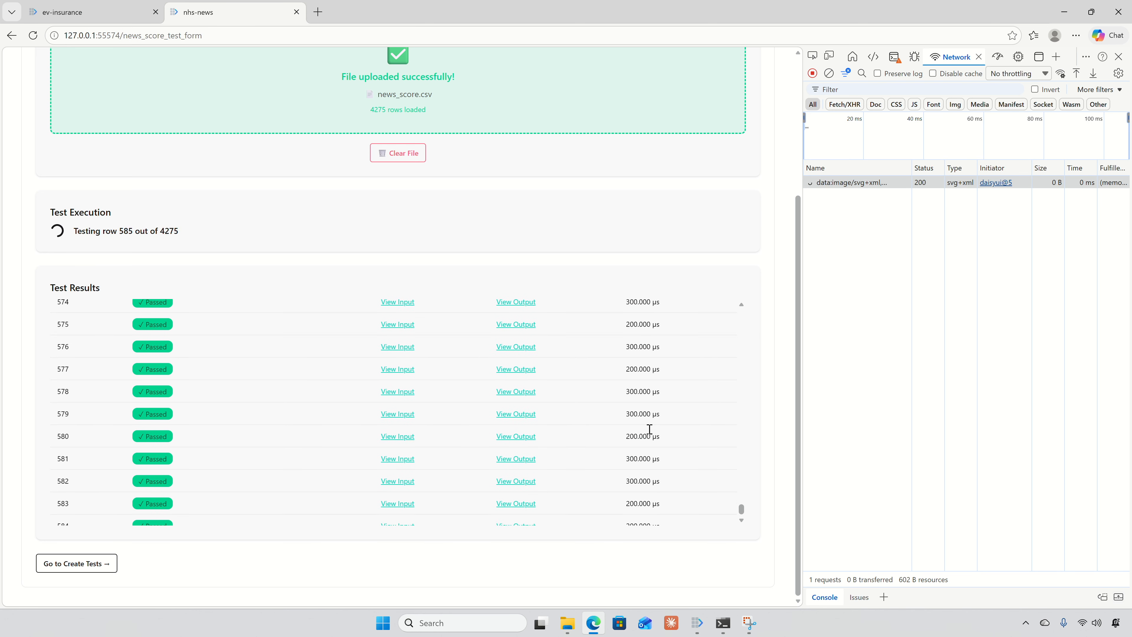
pyautogui.scroll(-4, 649, 429)
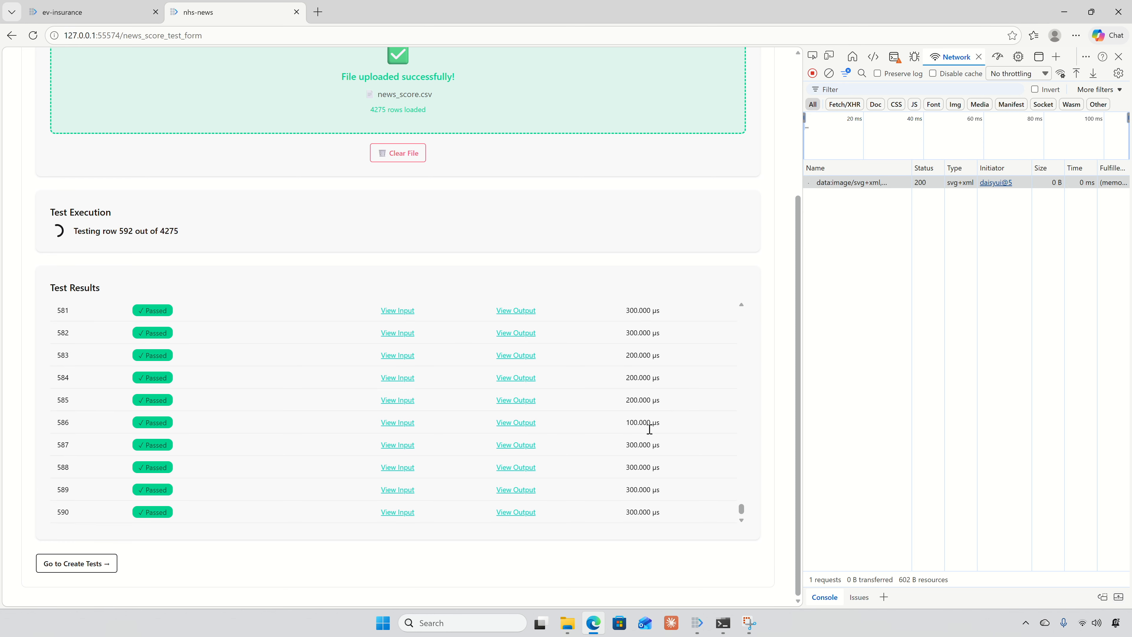